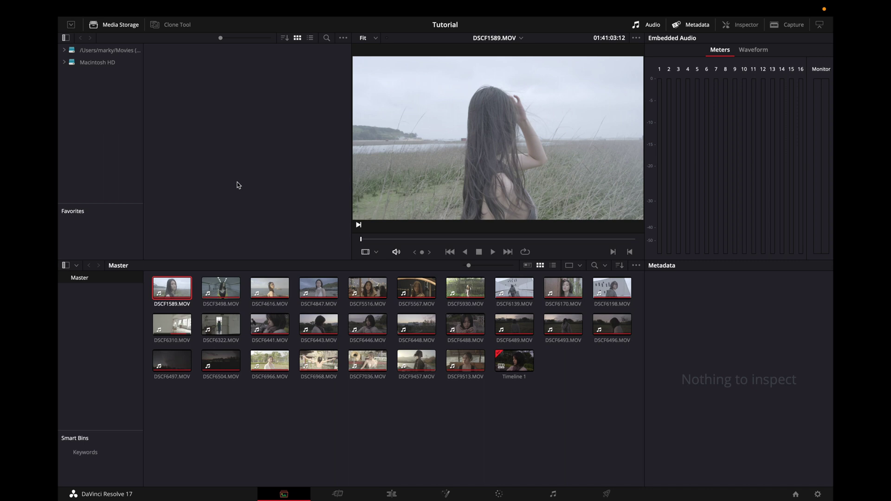
View the DaVinci Resolve version information splash, then close it
{"action": "mouse_move", "coordinate": [155, 5]}
{"action": "left_click", "coordinate": [114, 9]}
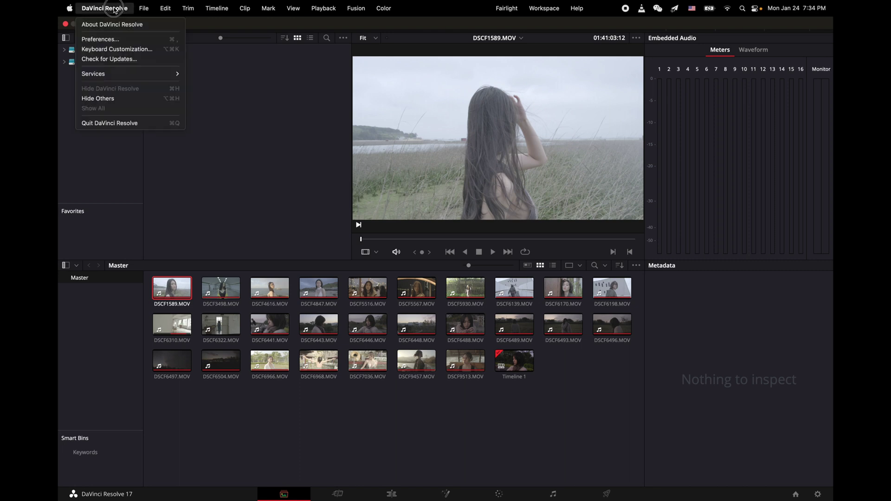
{"action": "left_click", "coordinate": [115, 25]}
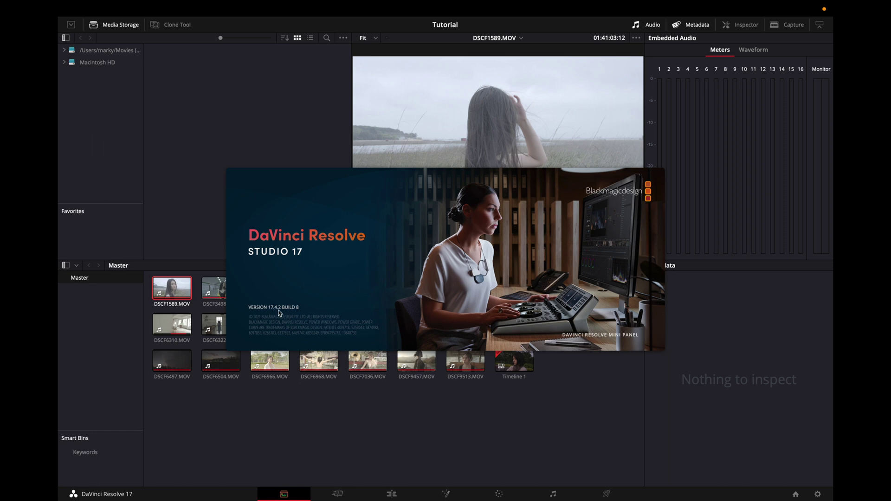
{"action": "left_click", "coordinate": [263, 208]}
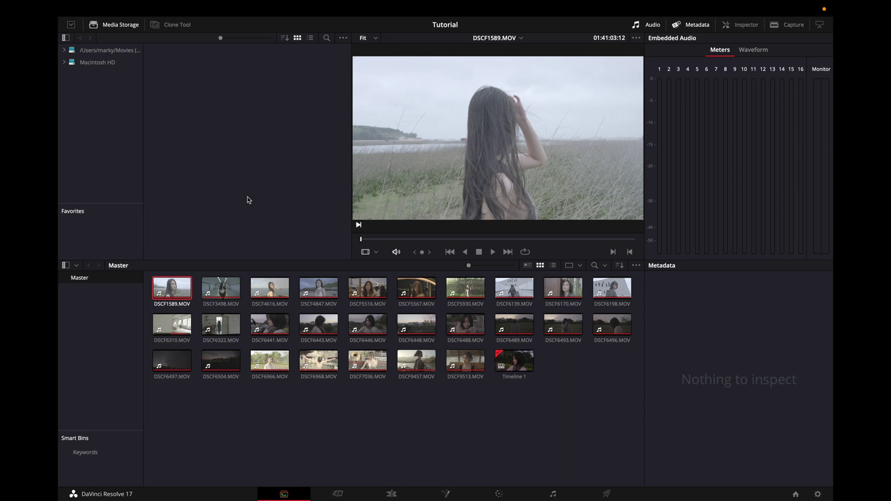
Preview each Media Pool clip, DSCF3498 through DSCF6441, in the viewer
{"action": "left_click", "coordinate": [220, 293]}
{"action": "left_click", "coordinate": [267, 288]}
{"action": "left_click", "coordinate": [308, 294]}
{"action": "left_click", "coordinate": [367, 293]}
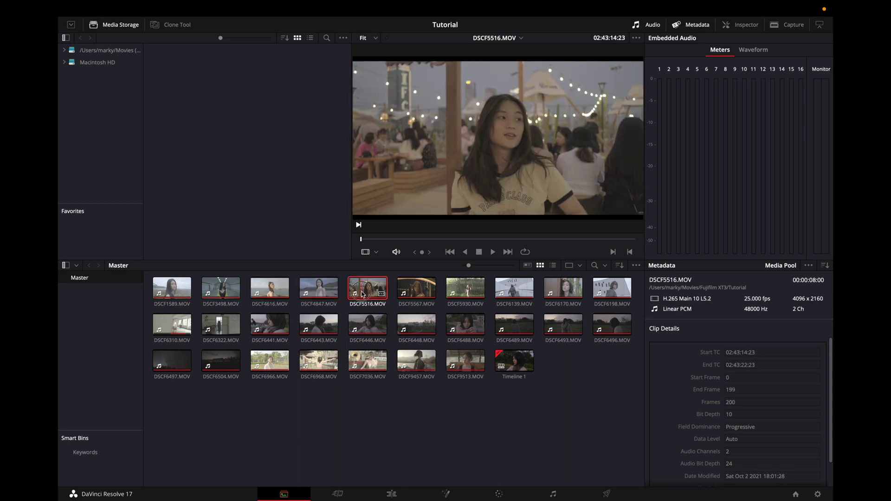
{"action": "left_click", "coordinate": [415, 292]}
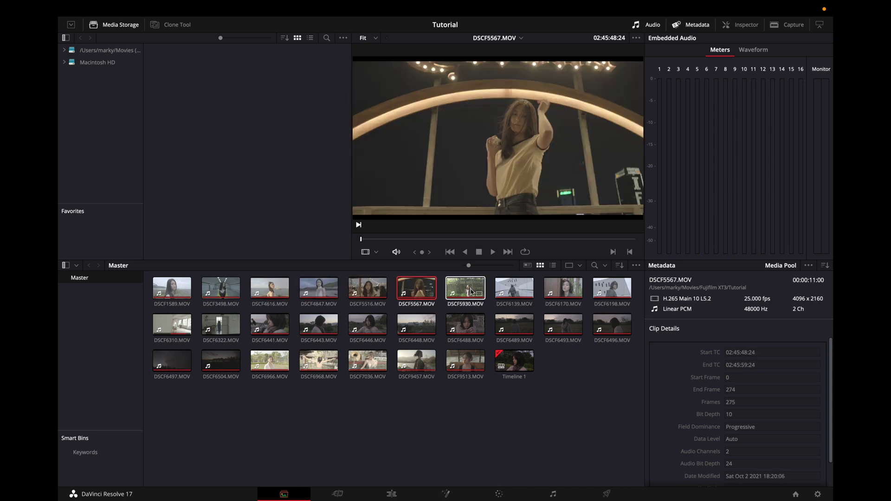
{"action": "left_click", "coordinate": [514, 291]}
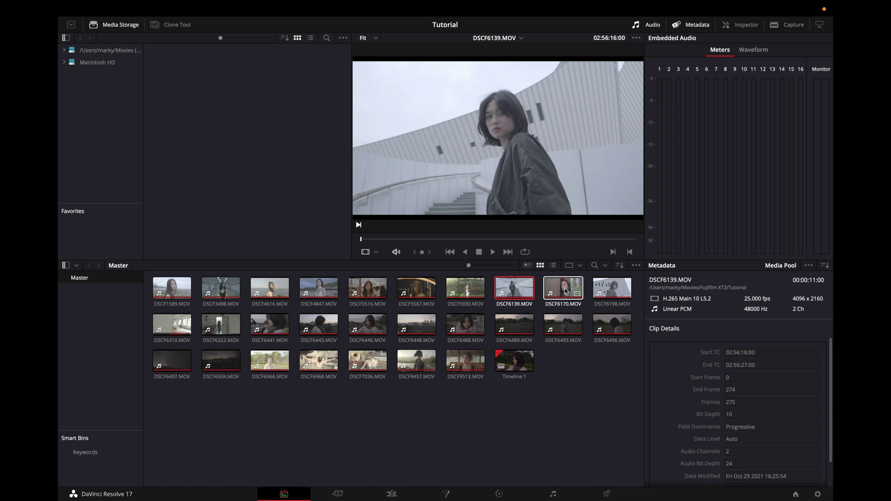
{"action": "left_click", "coordinate": [614, 287]}
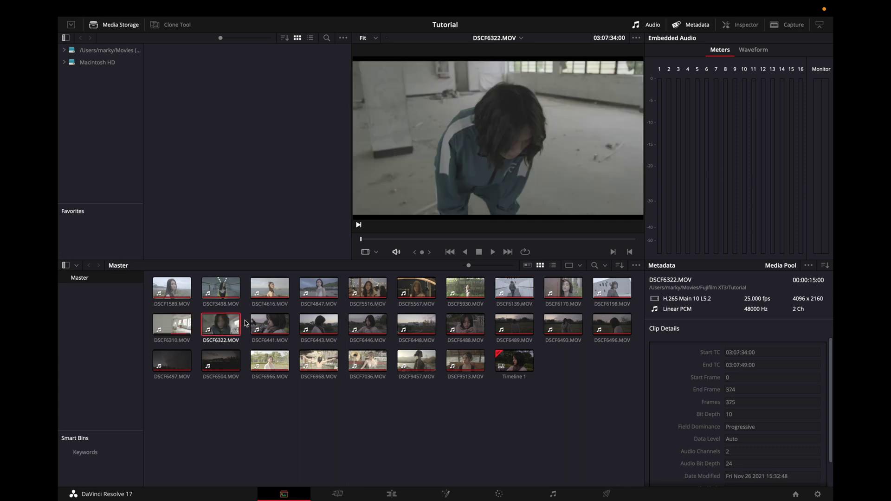
{"action": "left_click", "coordinate": [271, 324]}
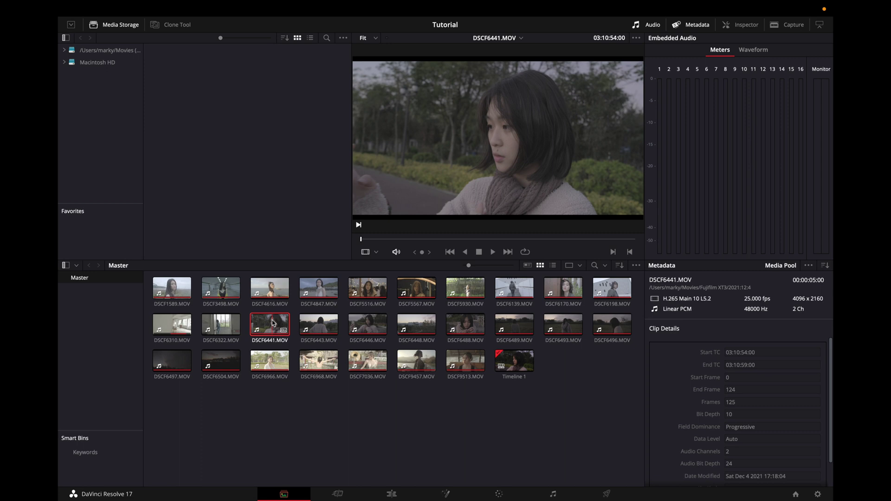
Preview DSCF4616, DSCF6441 and DSCF5567 again
{"action": "left_click", "coordinate": [267, 283]}
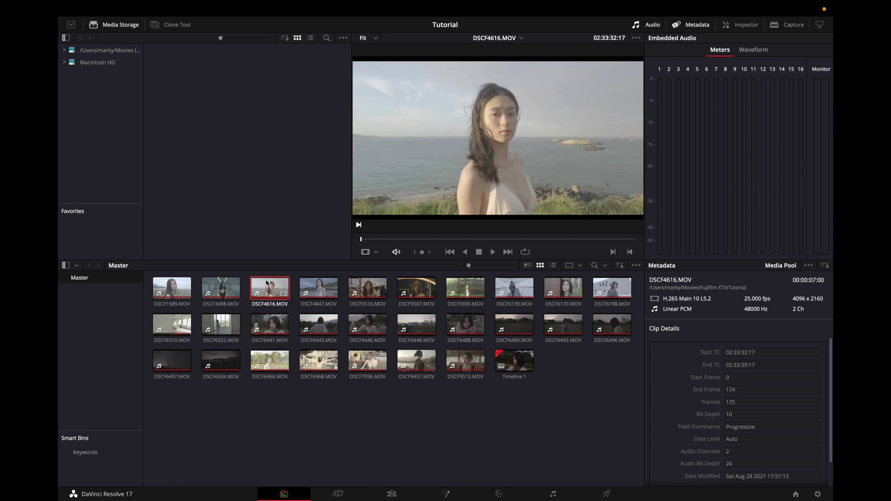
{"action": "left_click", "coordinate": [269, 325]}
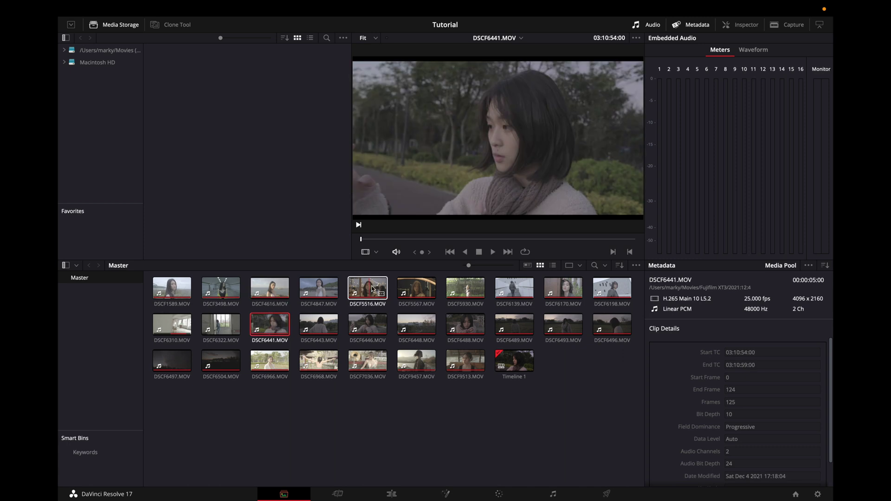
{"action": "left_click", "coordinate": [423, 286]}
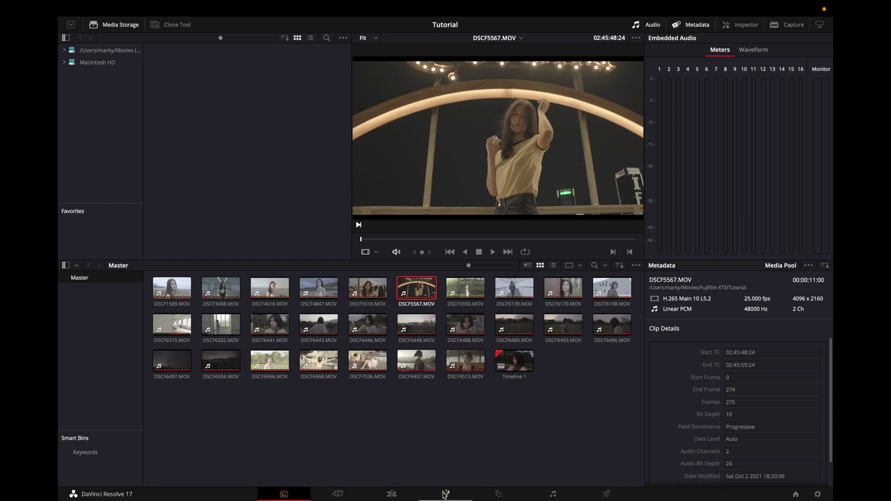
From the Color page, open Project Settings and review timeline resolutions, keeping 1920 x 1080 HD
{"action": "left_click", "coordinate": [499, 494]}
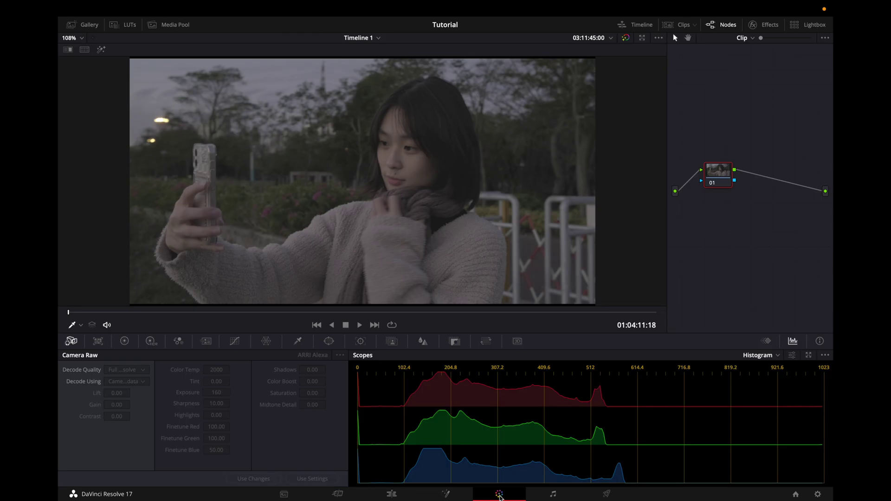
{"action": "left_click", "coordinate": [817, 495]}
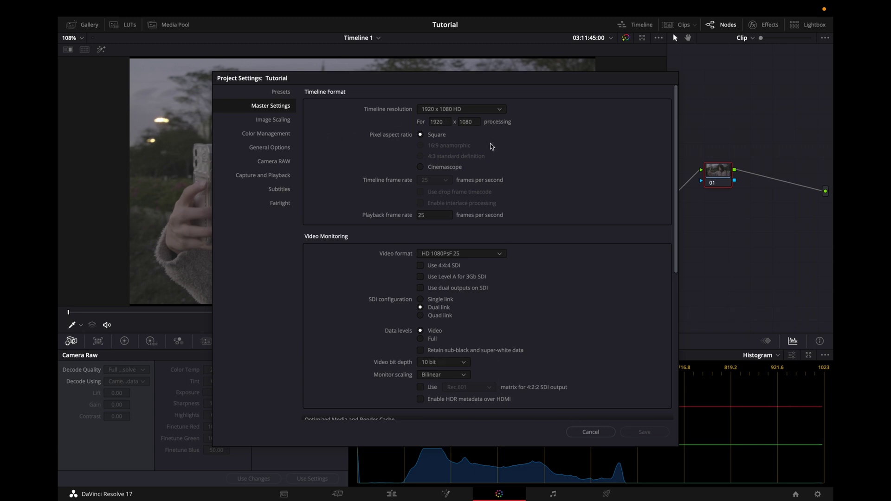
{"action": "left_click", "coordinate": [480, 112]}
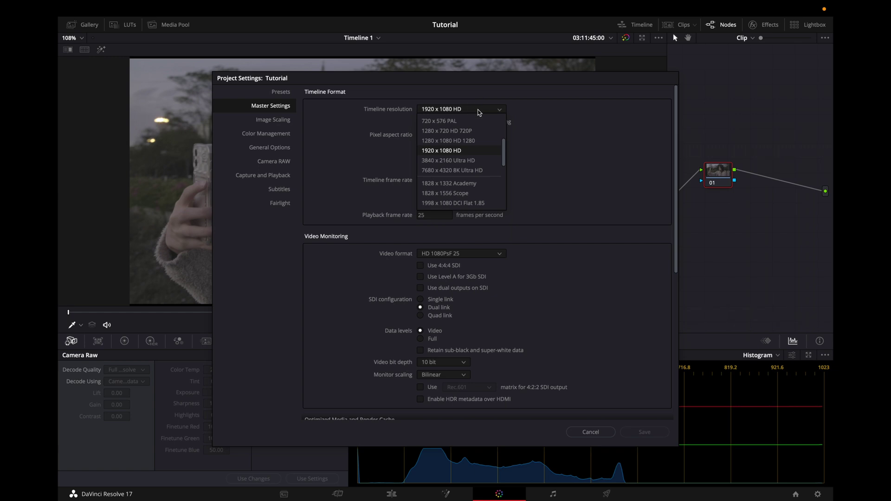
{"action": "left_click", "coordinate": [545, 161]}
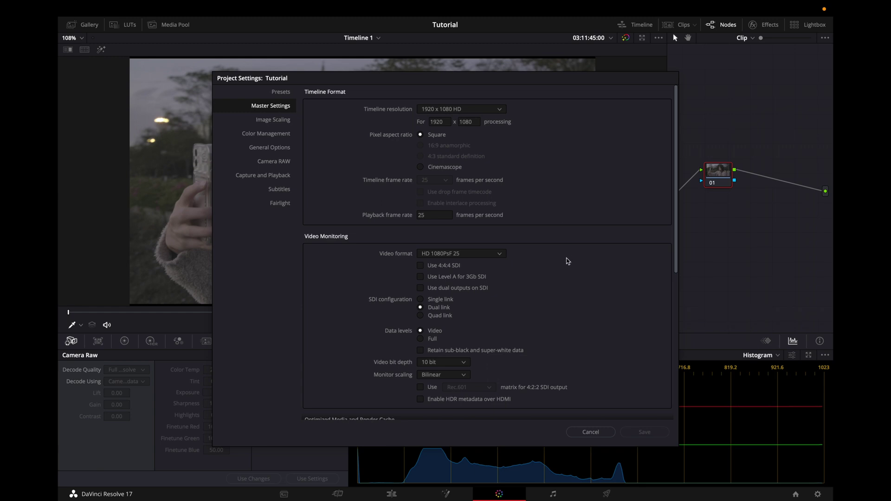
{"action": "left_click", "coordinate": [501, 113]}
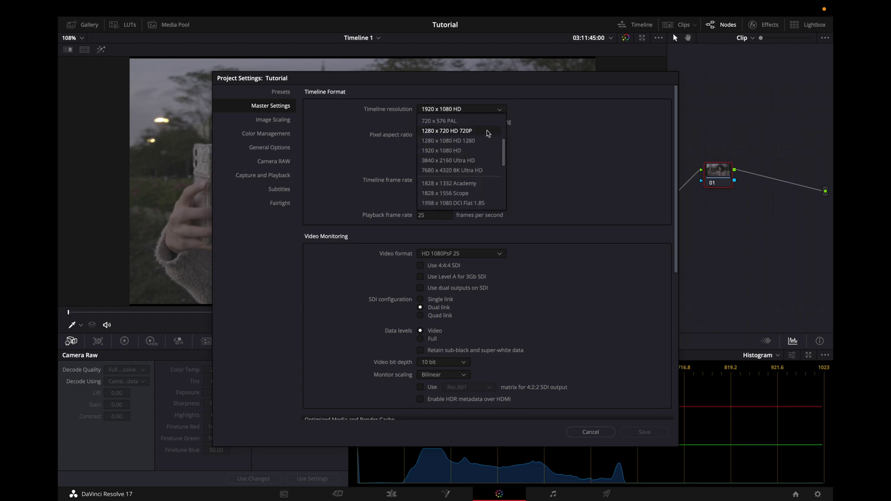
{"action": "left_click", "coordinate": [564, 175]}
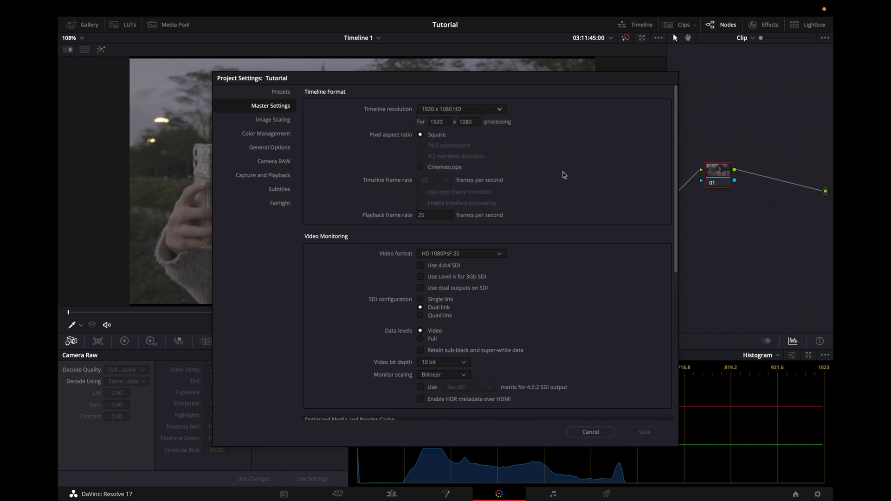
Cancel Project Settings, set Timeline Output Blanking to 2.39, then reopen and cancel Project Settings
{"action": "left_click", "coordinate": [589, 431]}
{"action": "left_click", "coordinate": [216, 8]}
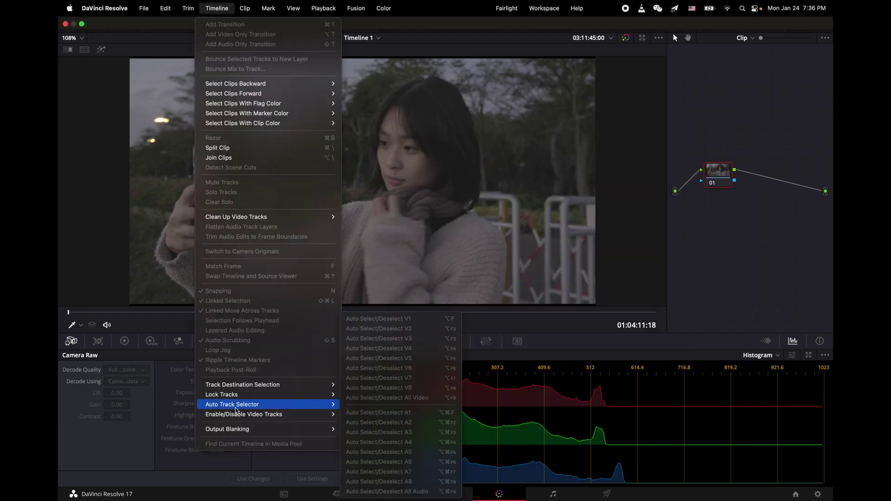
{"action": "mouse_move", "coordinate": [310, 428]}
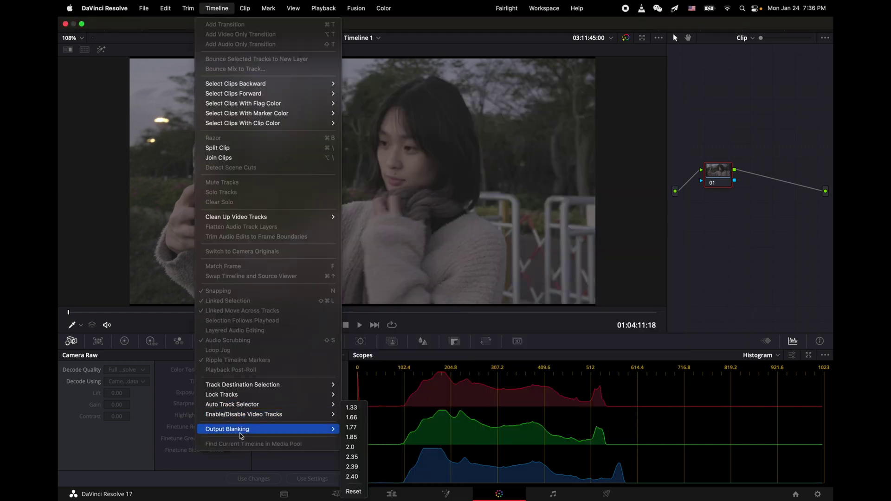
{"action": "left_click", "coordinate": [356, 467]}
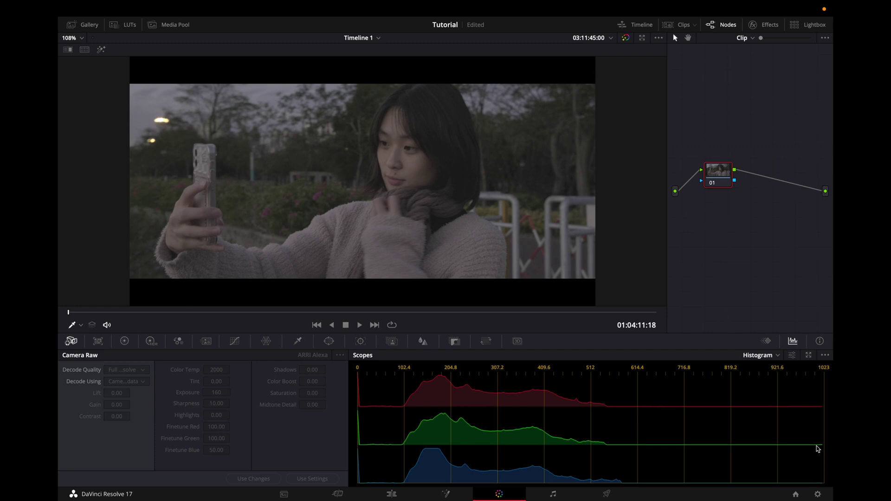
{"action": "left_click", "coordinate": [818, 493]}
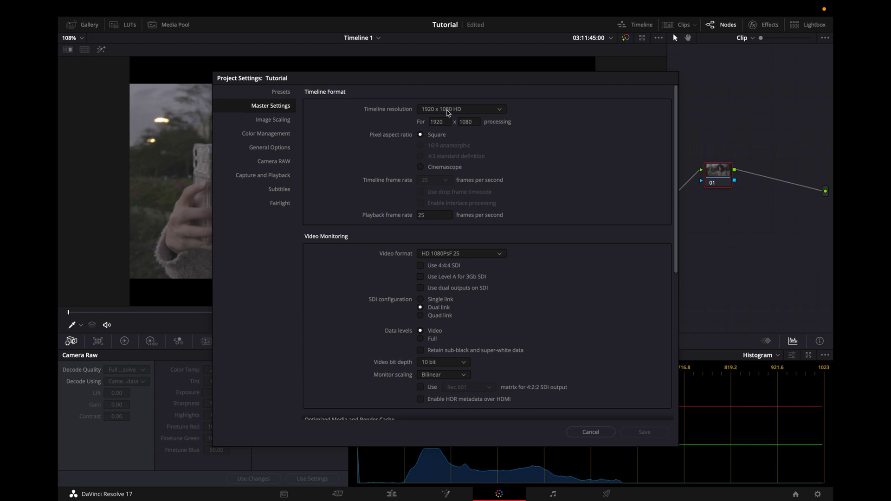
{"action": "left_click", "coordinate": [588, 434]}
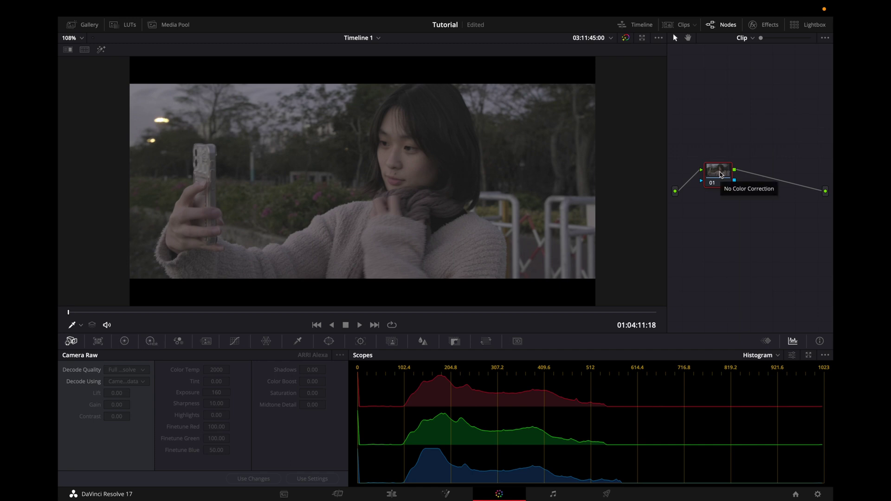
Add a serial node 02 after node 01 in the clip's grade
{"action": "left_click", "coordinate": [714, 171]}
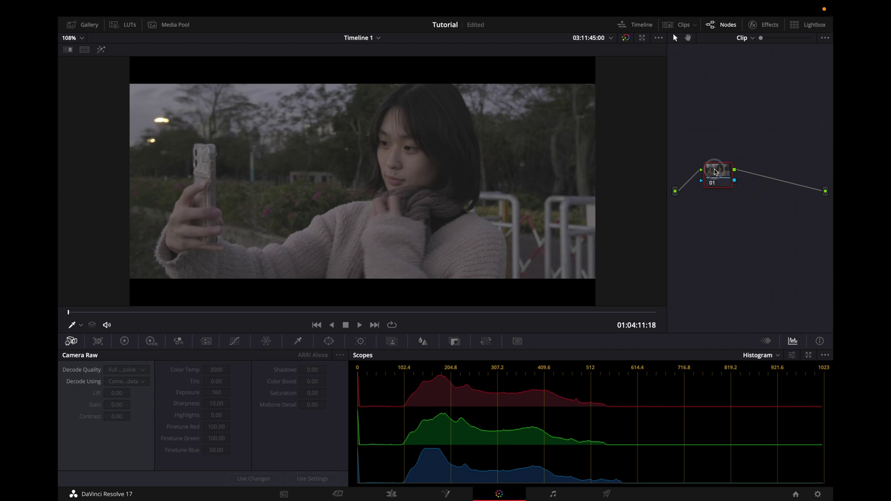
{"action": "right_click", "coordinate": [714, 169]}
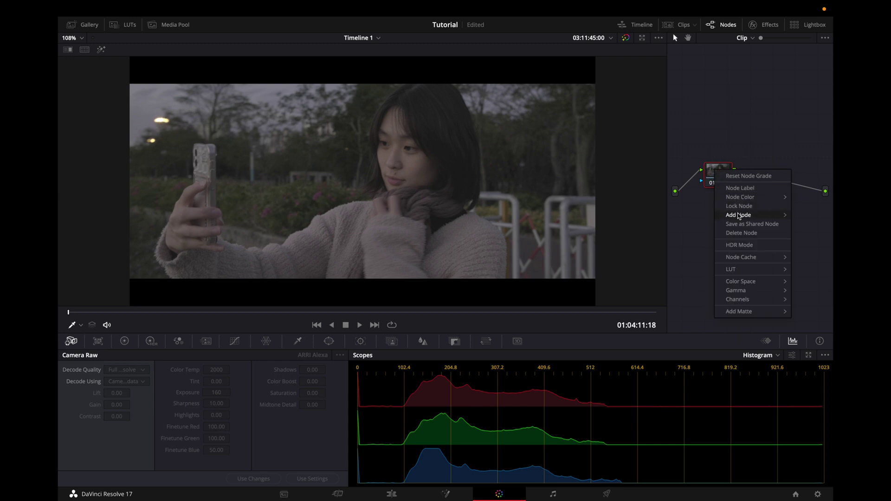
{"action": "mouse_move", "coordinate": [737, 215]}
{"action": "left_click", "coordinate": [692, 215]}
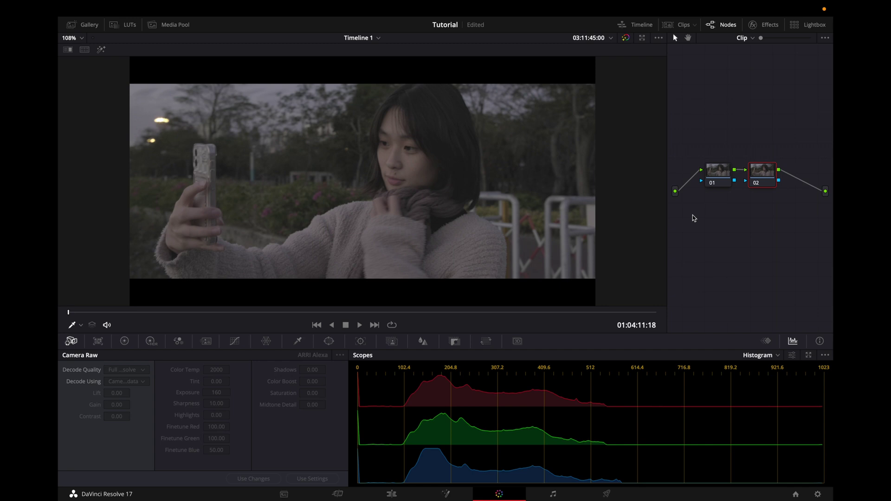
Move node 02 further right in the Node Editor and select it for grading
{"action": "left_click_drag", "start_coordinate": [761, 171], "coordinate": [793, 172]}
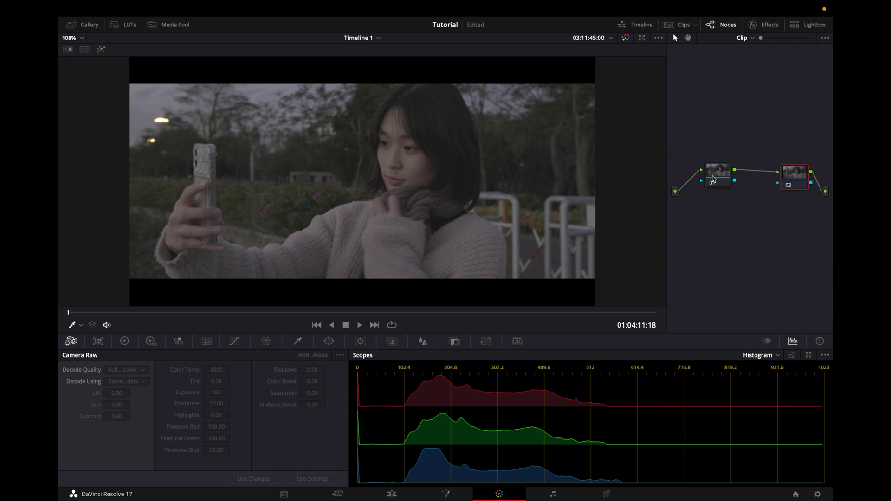
{"action": "left_click", "coordinate": [713, 178]}
{"action": "left_click", "coordinate": [792, 177]}
Switch the scopes to RGB Parade and show the Primaries color wheels
{"action": "left_click", "coordinate": [778, 356]}
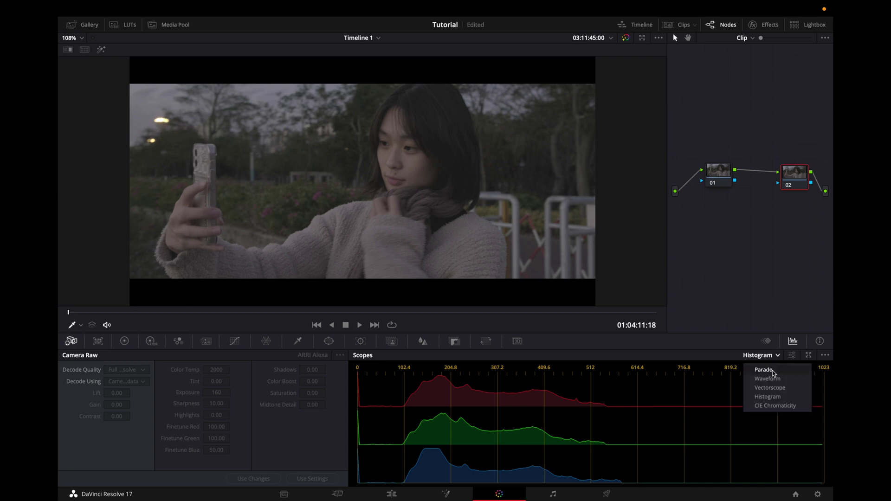
{"action": "left_click", "coordinate": [763, 370]}
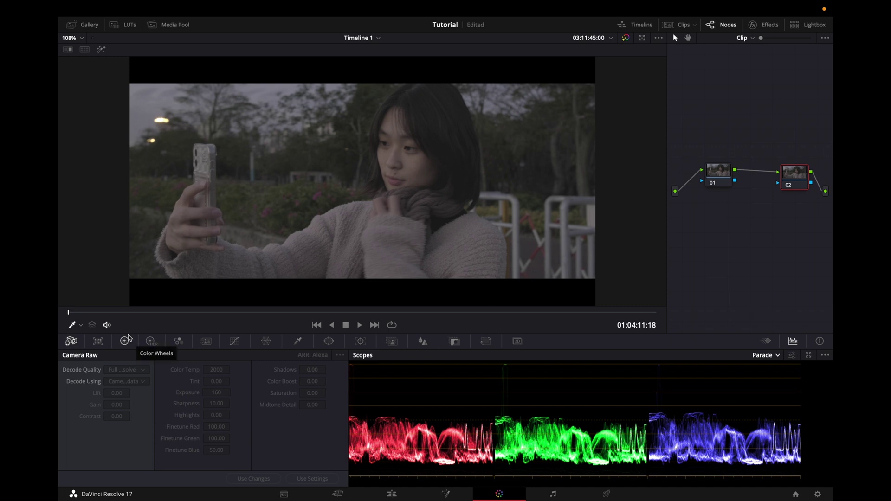
{"action": "left_click", "coordinate": [240, 344]}
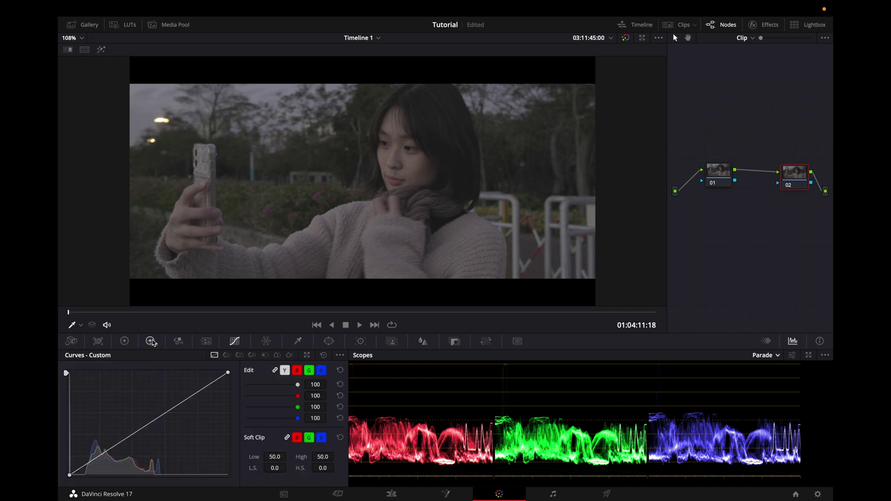
{"action": "left_click", "coordinate": [124, 341]}
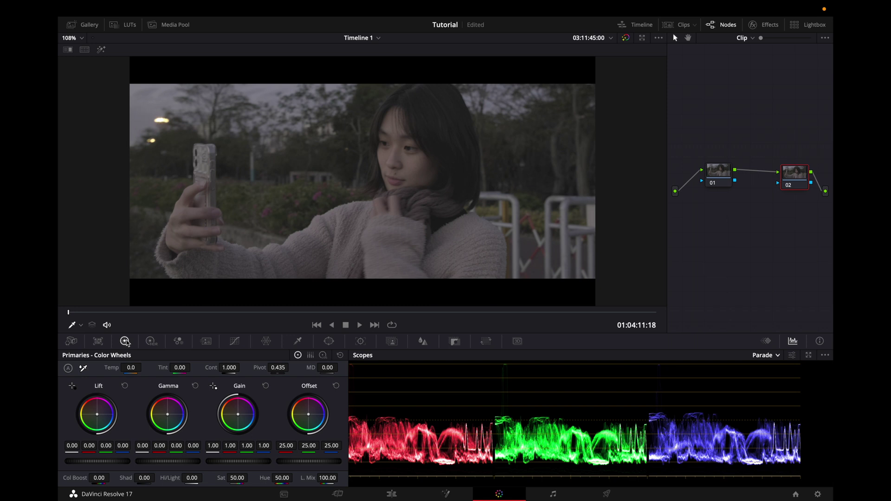
Lower node 02's master Lift to -0.03 to deepen the shadows
{"action": "left_click", "coordinate": [152, 343]}
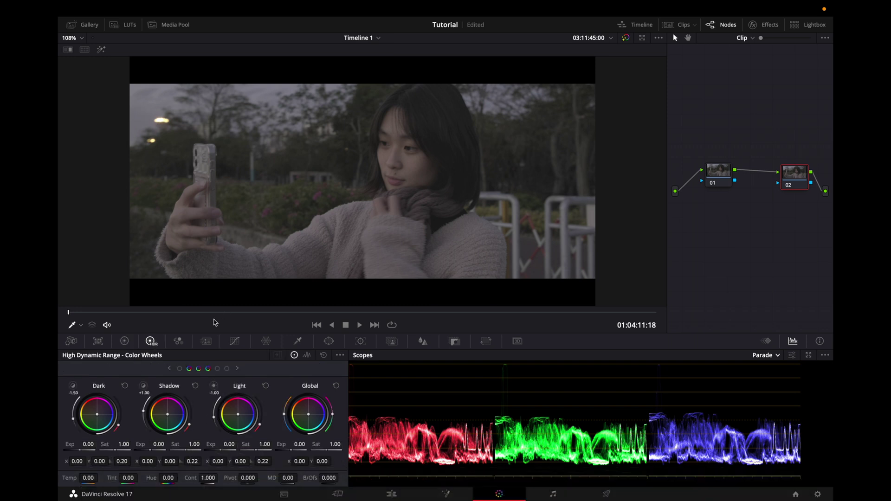
{"action": "left_click", "coordinate": [125, 341]}
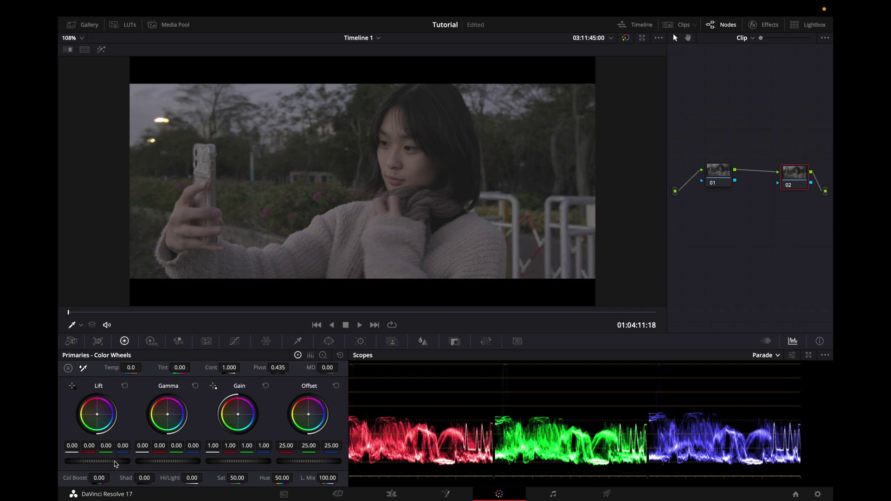
{"action": "left_click_drag", "start_coordinate": [116, 463], "coordinate": [67, 466]}
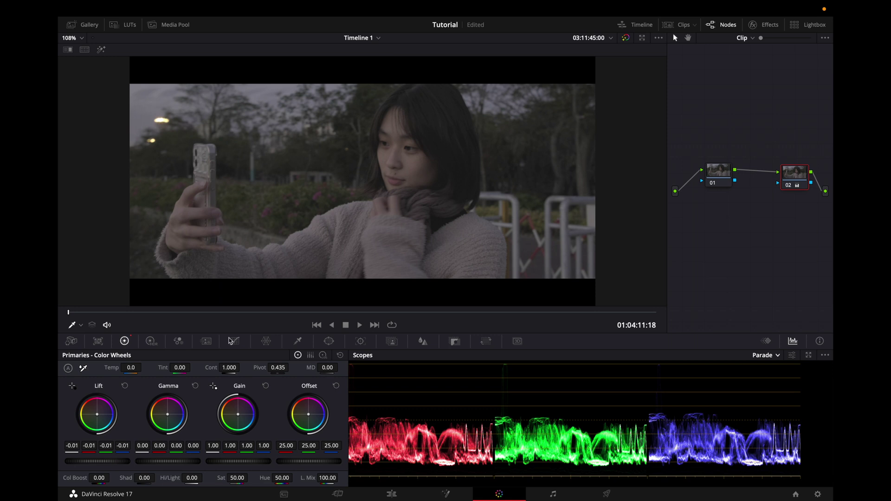
{"action": "left_click_drag", "start_coordinate": [107, 463], "coordinate": [81, 463]}
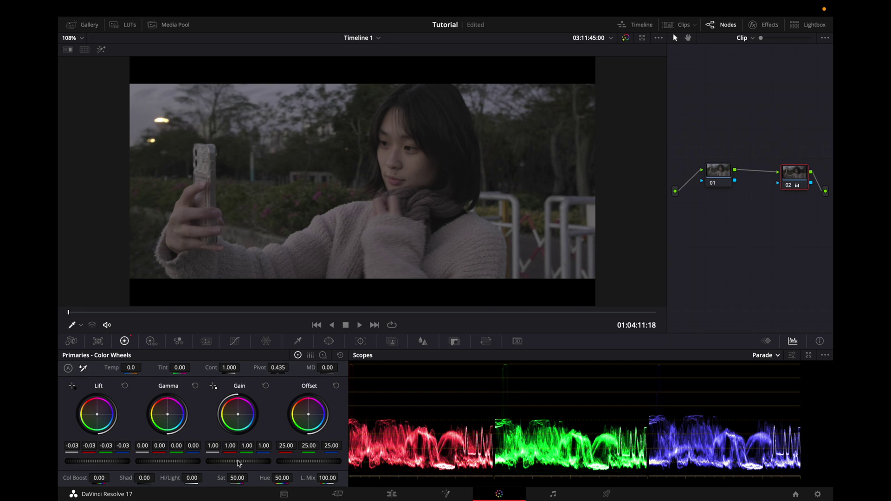
Raise node 02's master Gain to 1.23 and lower Gamma to -0.06
{"action": "left_click_drag", "start_coordinate": [238, 463], "coordinate": [351, 463]}
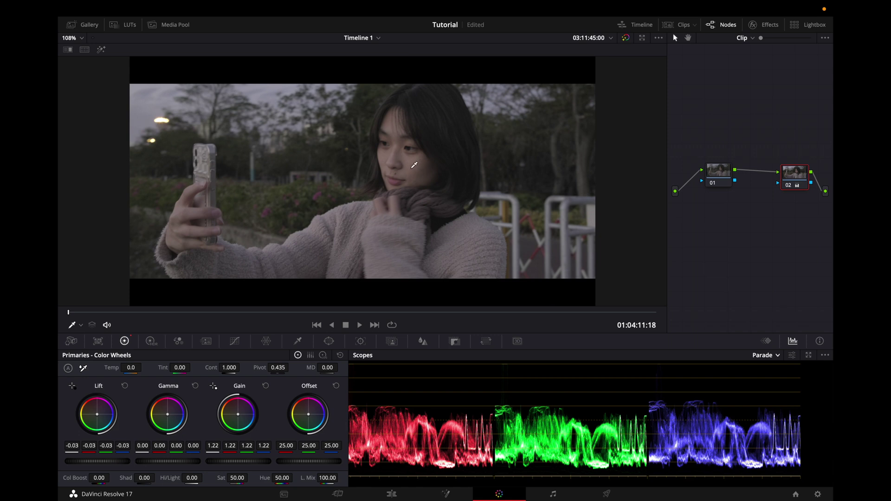
{"action": "key", "text": "XF86MonBrightnessUp"}
{"action": "left_click_drag", "start_coordinate": [177, 464], "coordinate": [119, 469]}
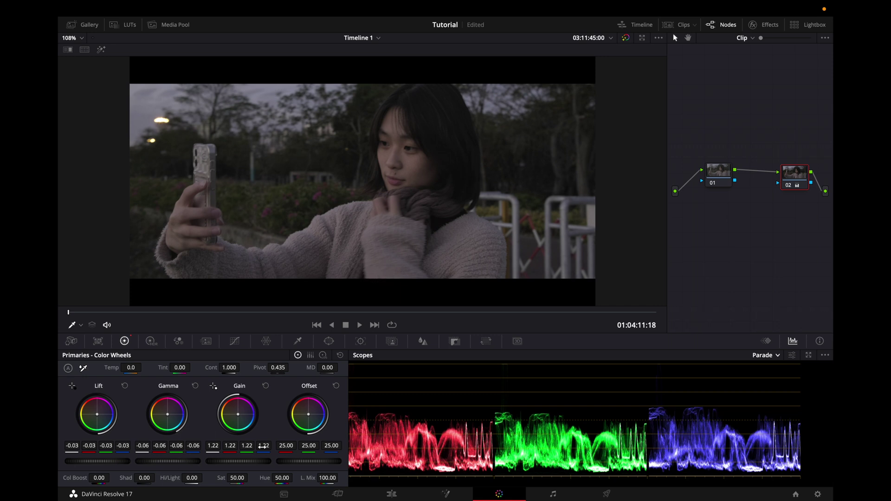
{"action": "left_click_drag", "start_coordinate": [245, 460], "coordinate": [256, 459]}
Select node 01 and set its Temp to 200
{"action": "left_click", "coordinate": [718, 172]}
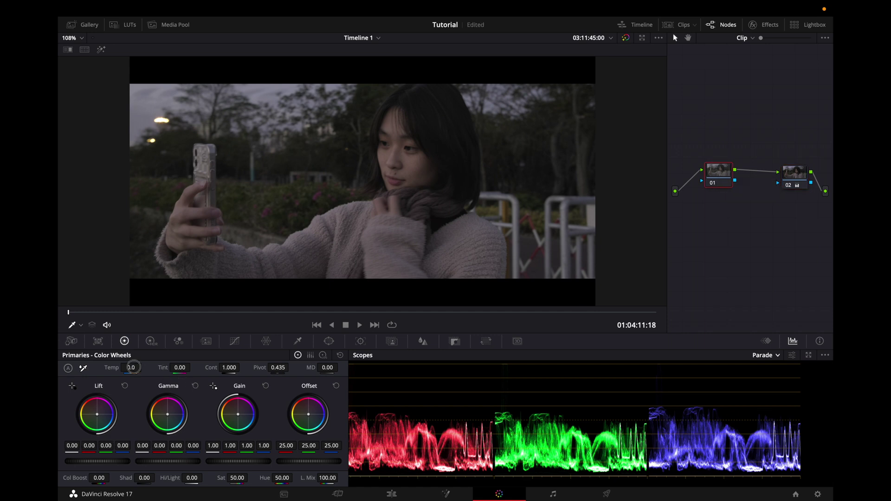
{"action": "left_click", "coordinate": [132, 367]}
{"action": "type", "text": "200"}
{"action": "key", "text": "Return"}
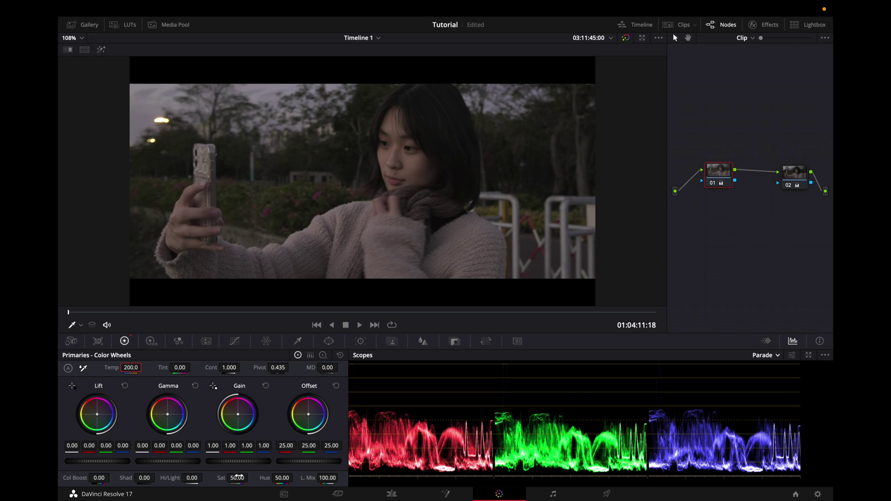
Try Col Boost values of 10, 30 and 10 on node 01, settling on 20
{"action": "left_click", "coordinate": [100, 479]}
{"action": "type", "text": "10"}
{"action": "key", "text": "Return"}
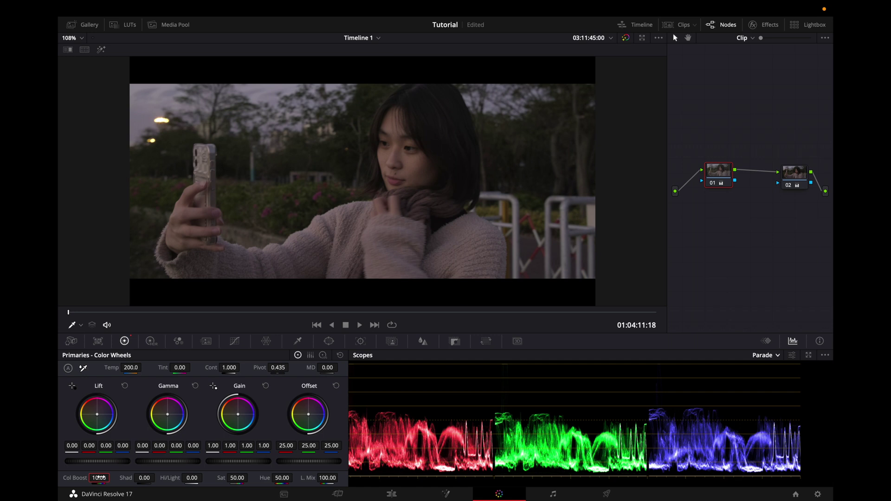
{"action": "double_click", "coordinate": [99, 478]}
{"action": "type", "text": "30"}
{"action": "key", "text": "Return"}
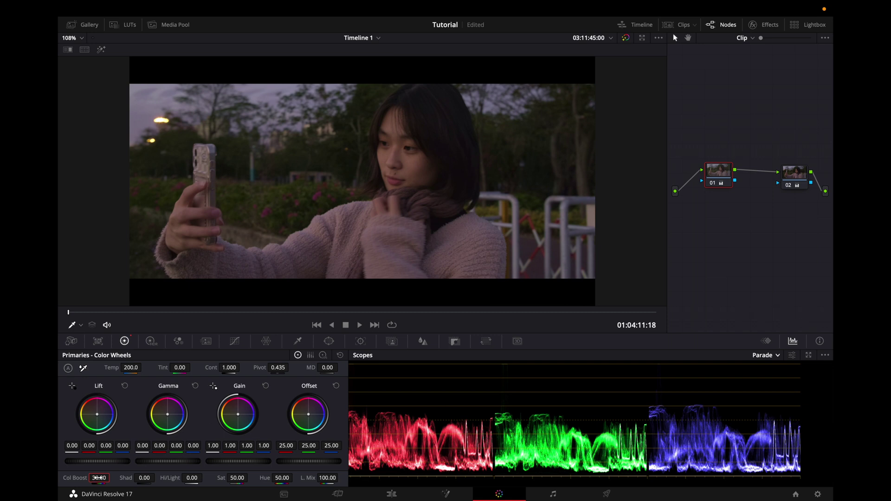
{"action": "double_click", "coordinate": [99, 478]}
{"action": "type", "text": "10"}
{"action": "key", "text": "Return"}
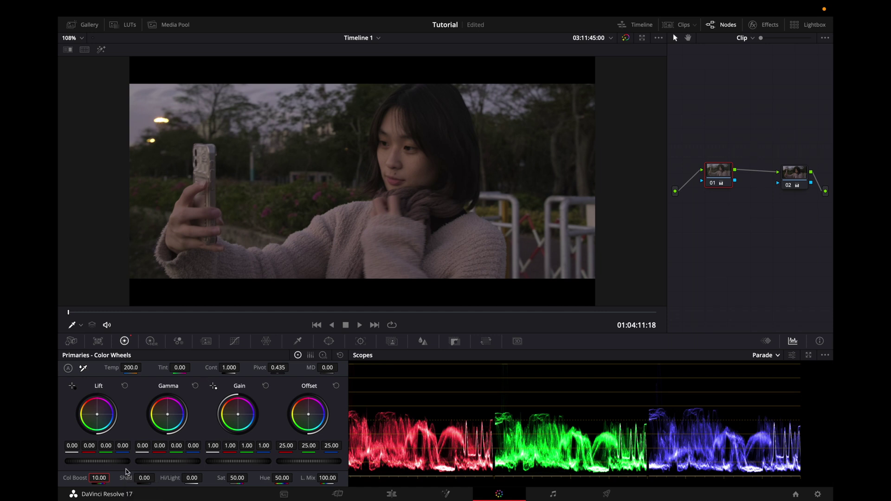
{"action": "double_click", "coordinate": [99, 478]}
{"action": "type", "text": "20"}
{"action": "key", "text": "Return"}
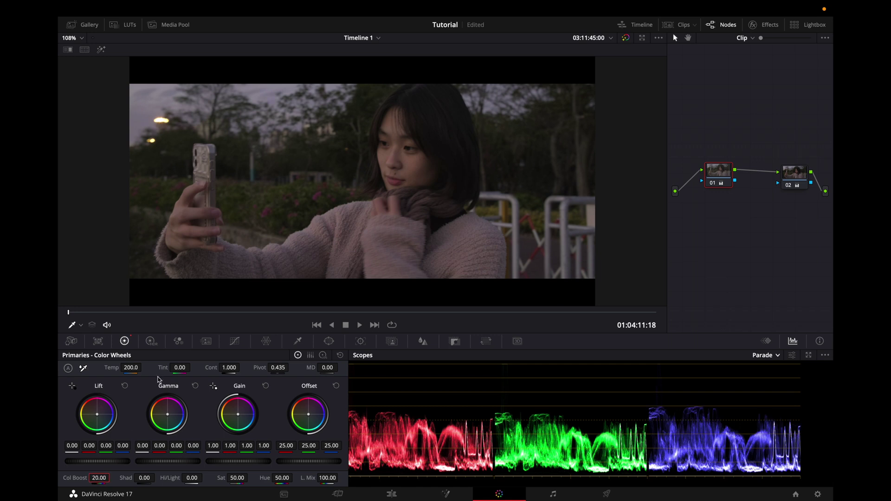
{"action": "scroll", "coordinate": [404, 177], "scroll_direction": "up", "scroll_amount": 1}
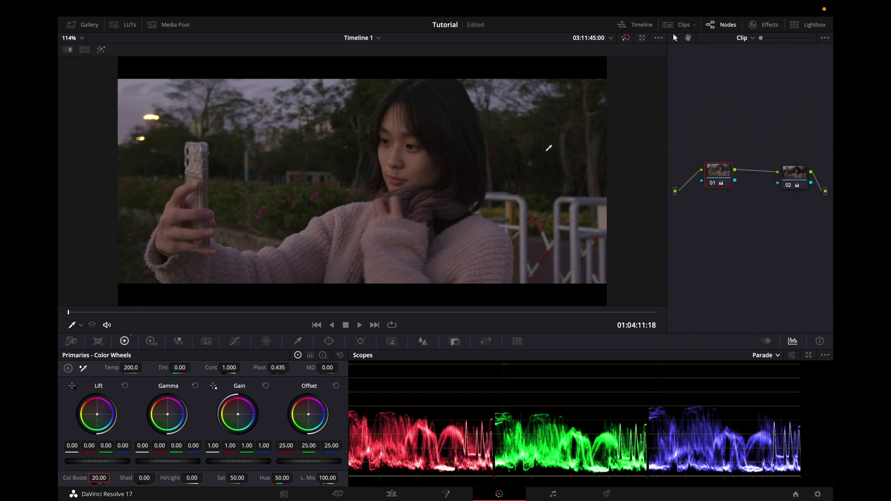
{"action": "right_click", "coordinate": [722, 185]}
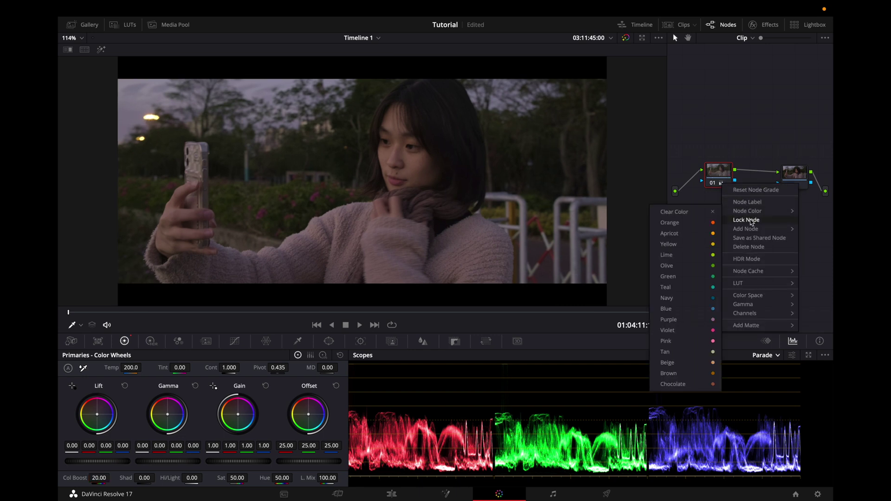
{"action": "mouse_move", "coordinate": [748, 229]}
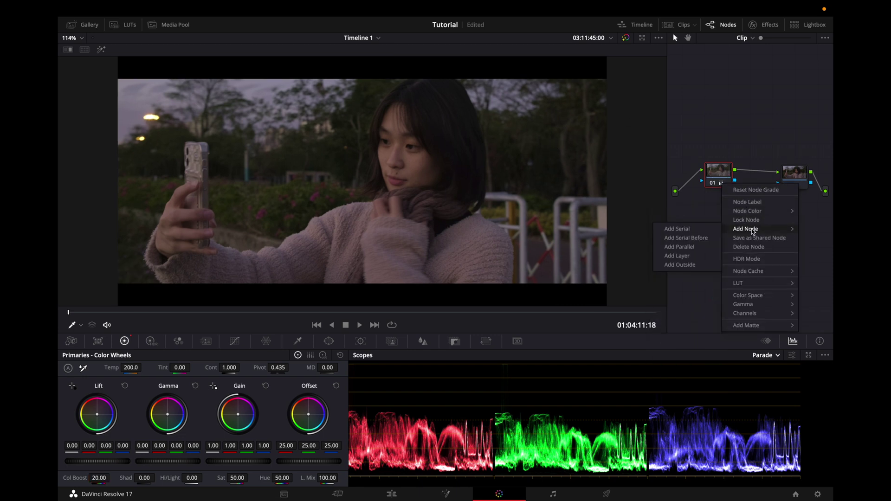
{"action": "left_click", "coordinate": [698, 256]}
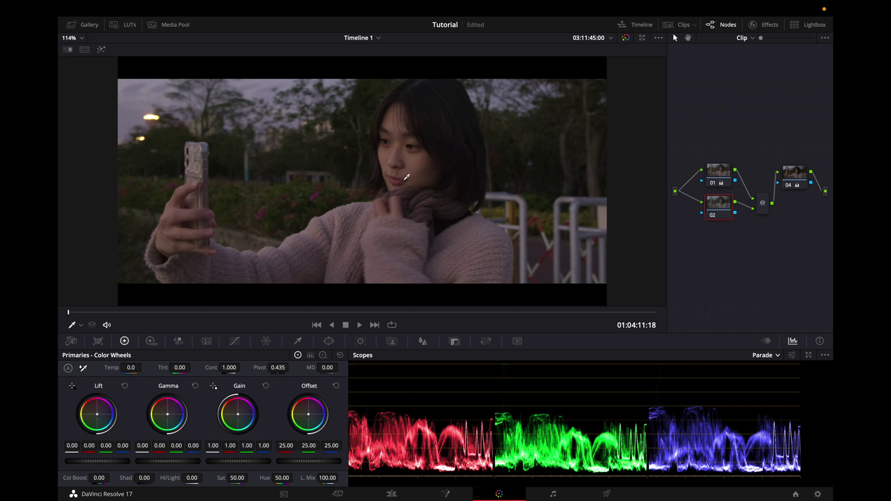
{"action": "left_click", "coordinate": [778, 356]}
{"action": "left_click", "coordinate": [780, 387]}
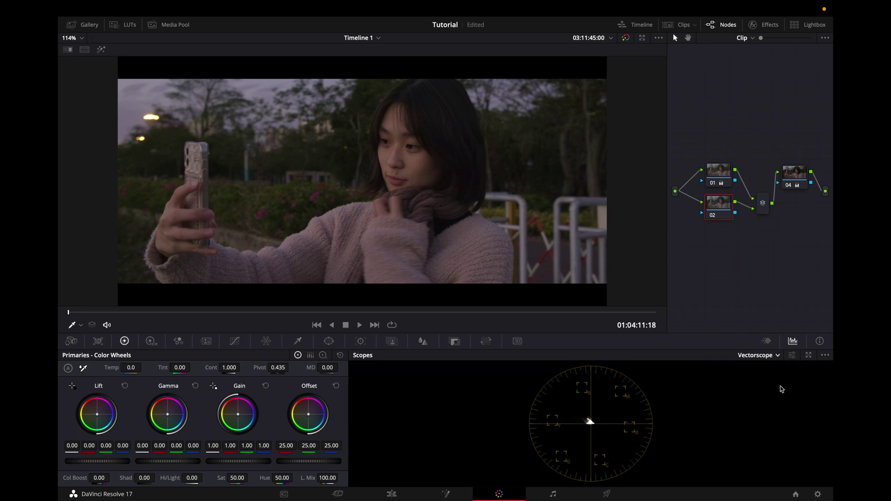
{"action": "left_click", "coordinate": [778, 356]}
{"action": "left_click", "coordinate": [758, 370]}
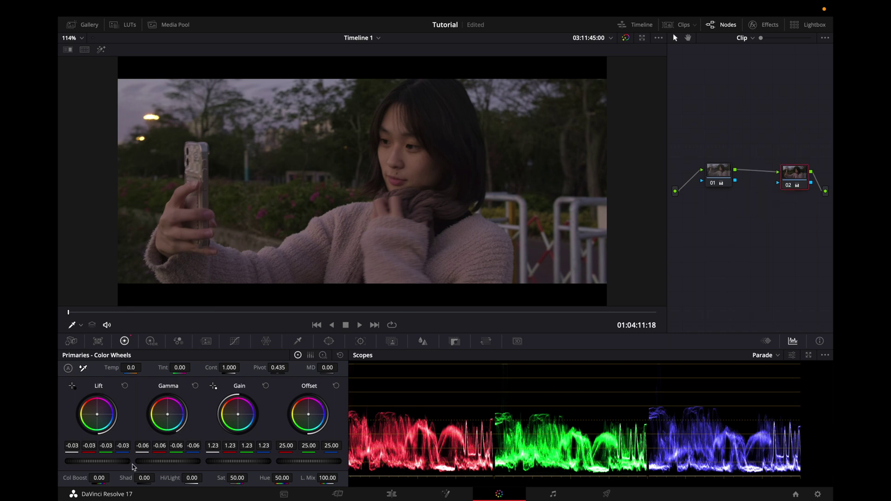
Lower node 01's Col Boost to 15
{"action": "left_click", "coordinate": [718, 172]}
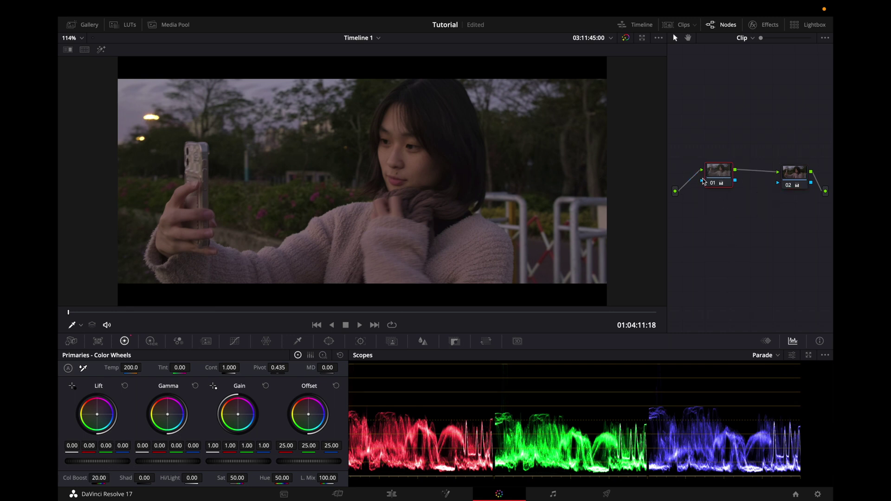
{"action": "double_click", "coordinate": [96, 477]}
{"action": "type", "text": "15"}
{"action": "key", "text": "Return"}
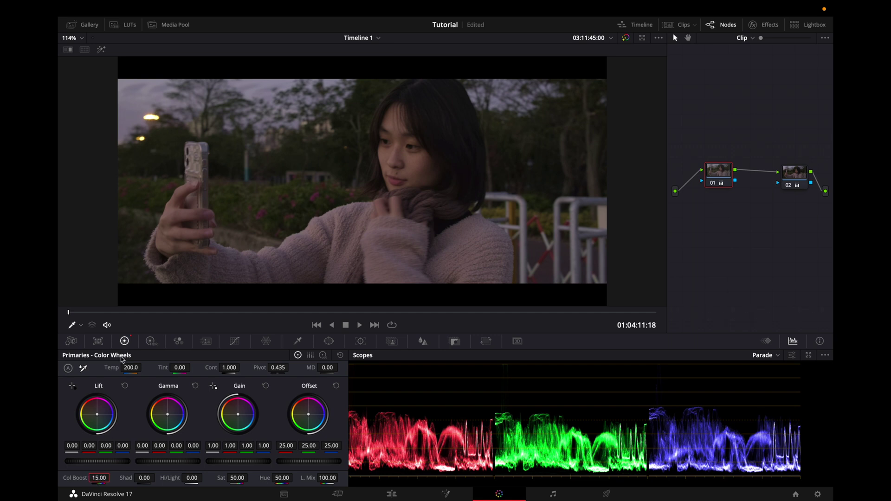
Select node 02 and play the clip full screen to review the grade
{"action": "left_click", "coordinate": [784, 168]}
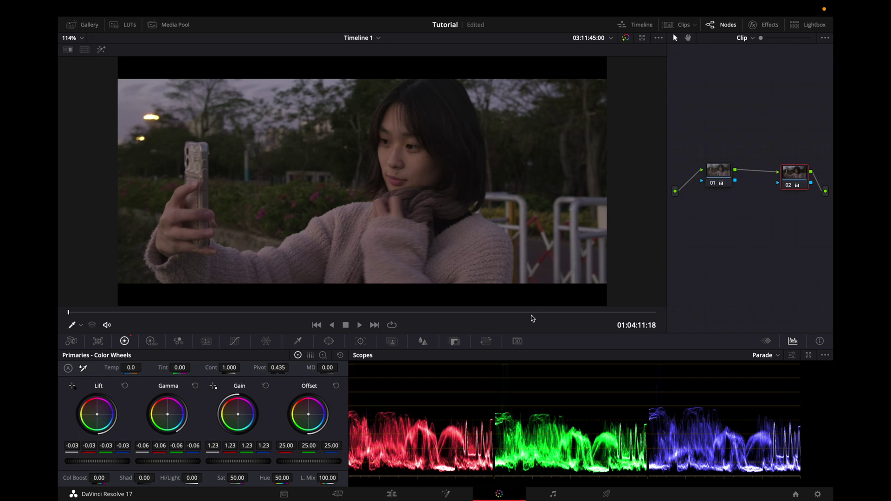
{"action": "key", "text": "super+f"}
{"action": "key", "text": "space"}
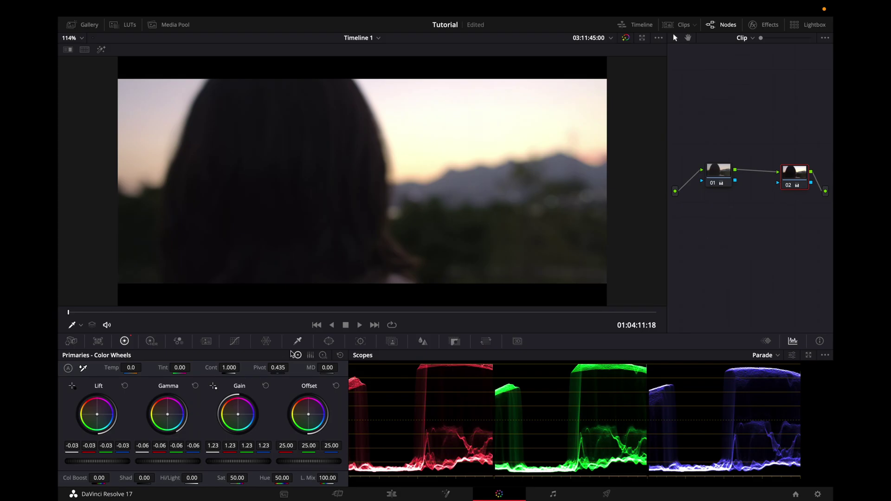
On the woman-with-phone frame, set node 02's Contrast to 1.100
{"action": "left_click", "coordinate": [64, 310]}
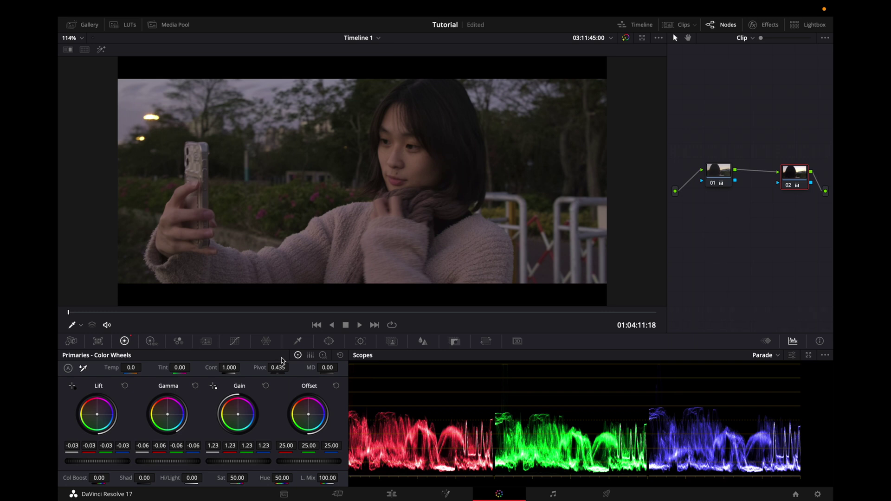
{"action": "left_click", "coordinate": [233, 367]}
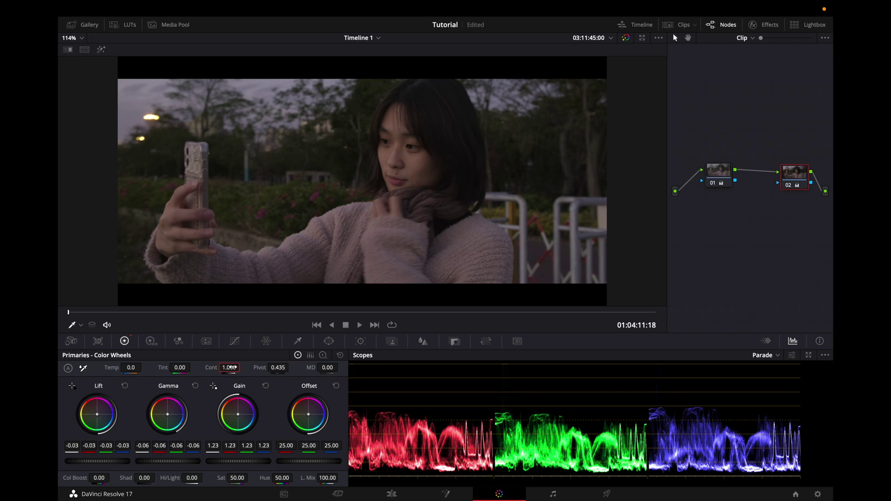
{"action": "type", "text": "1.1"}
{"action": "key", "text": "Return"}
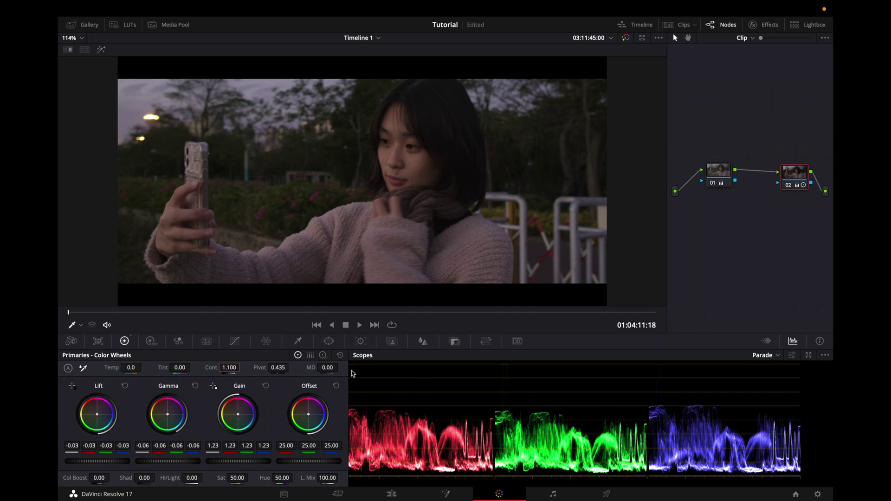
Save the project and ease node 02's Gamma up to -0.04
{"action": "key", "text": "ctrl+s"}
{"action": "left_click_drag", "start_coordinate": [169, 463], "coordinate": [238, 459]}
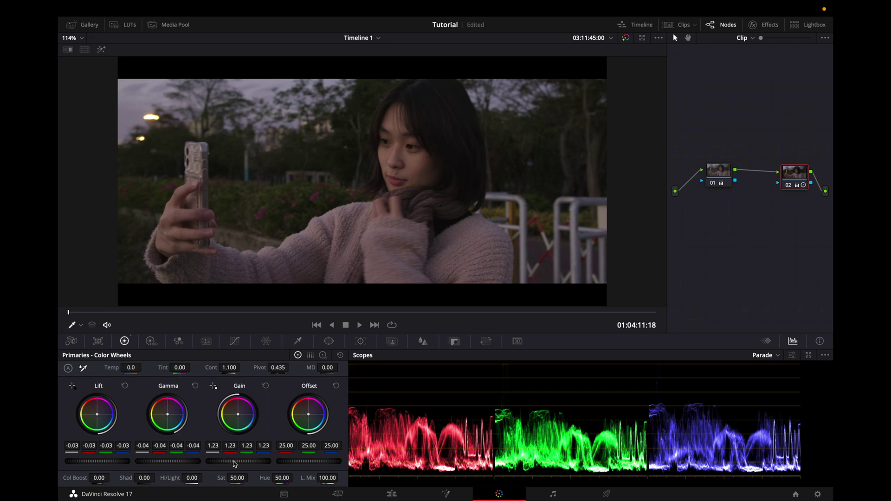
{"action": "left_click_drag", "start_coordinate": [235, 464], "coordinate": [232, 461]}
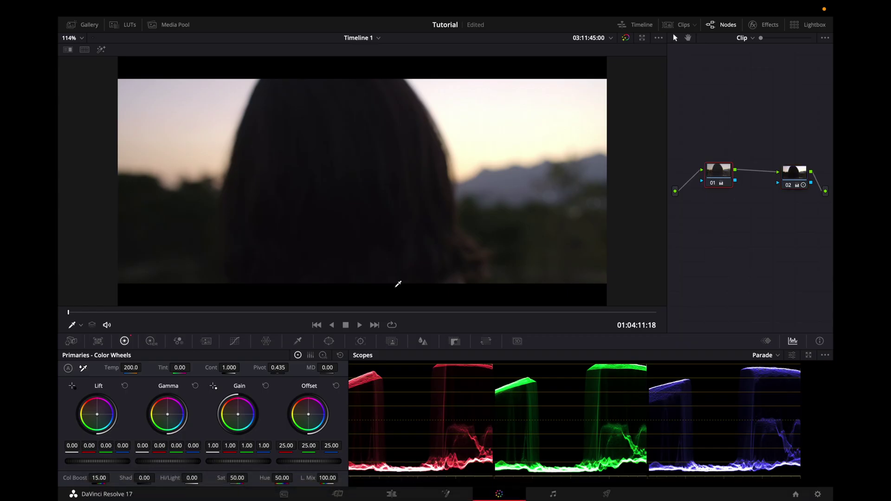
Lower node 01's Col Boost to 10
{"action": "left_click", "coordinate": [103, 477]}
{"action": "type", "text": "10"}
{"action": "key", "text": "Return"}
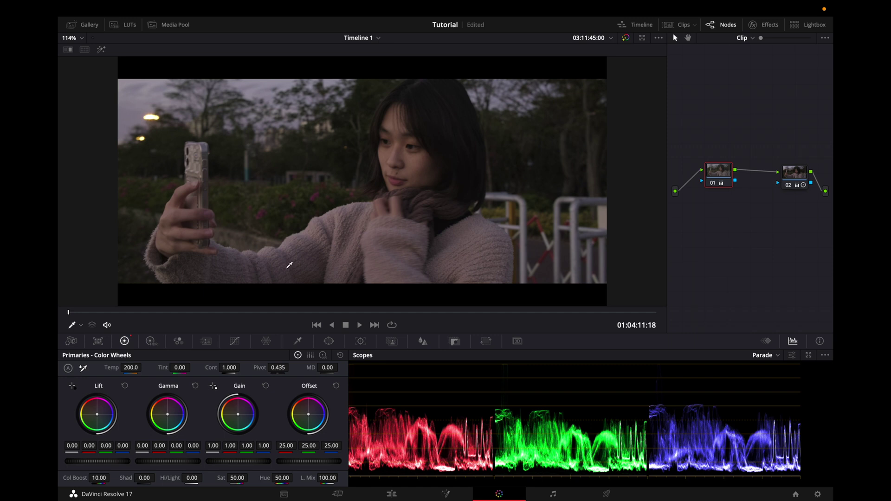
Return to the clip start and marquee-select nodes 01 and 02 for copying
{"action": "left_click", "coordinate": [796, 178]}
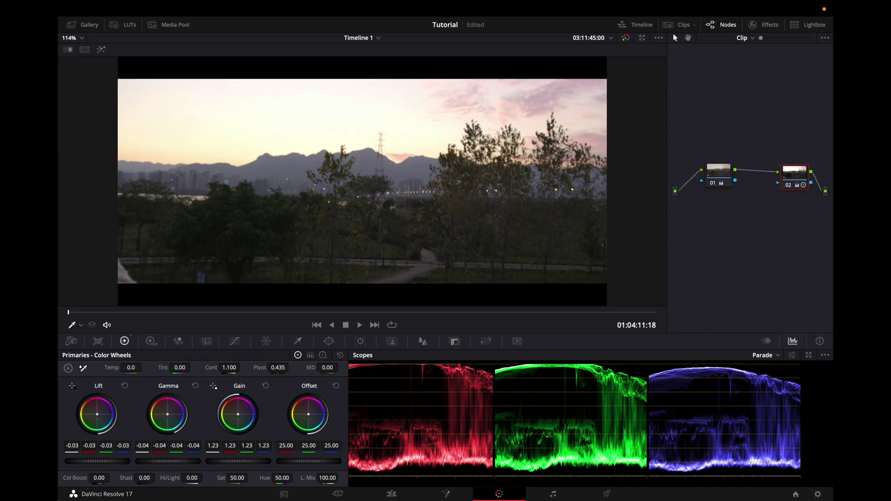
{"action": "left_click", "coordinate": [63, 311]}
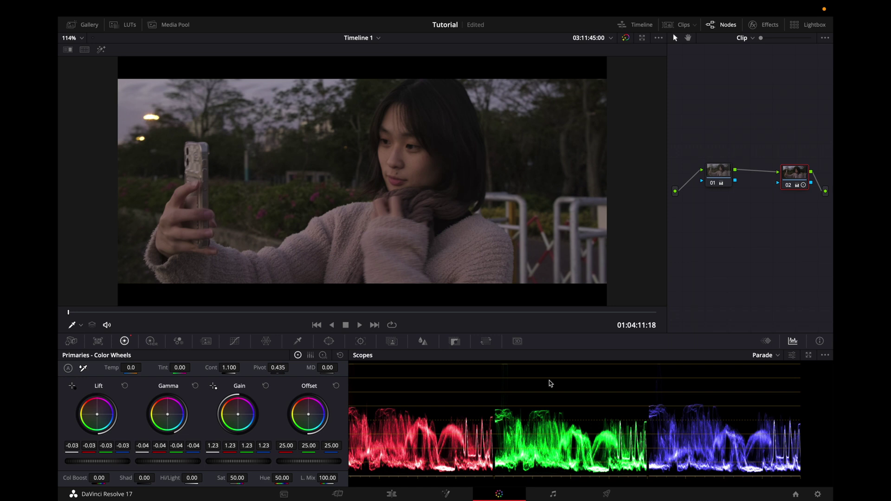
{"action": "left_click_drag", "start_coordinate": [701, 136], "coordinate": [794, 171]}
{"action": "left_click_drag", "start_coordinate": [668, 96], "coordinate": [828, 228]}
Paste the two-node grade onto the fence clip and set node 01 to Temp 200, Col Boost 10
{"action": "left_click", "coordinate": [374, 325]}
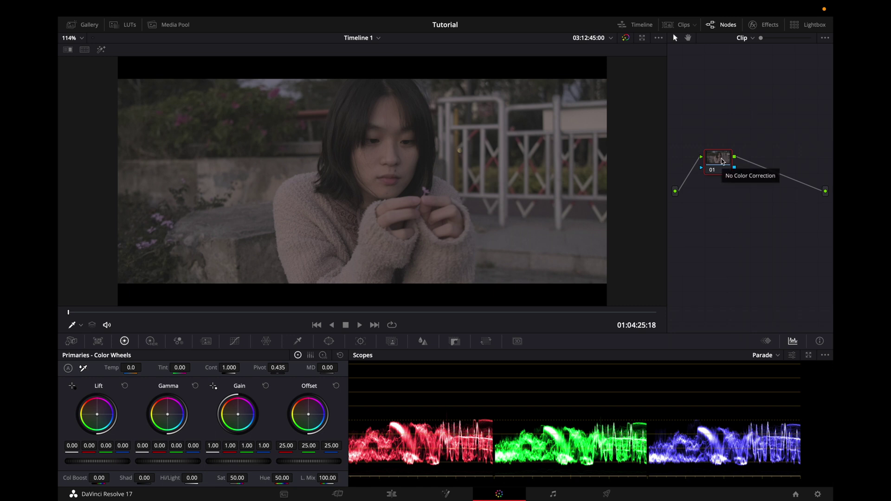
{"action": "key", "text": "="}
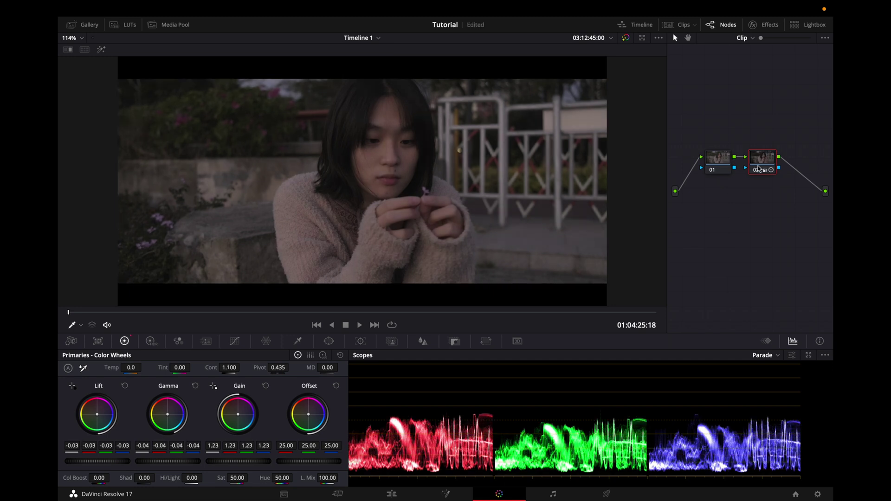
{"action": "left_click", "coordinate": [723, 162]}
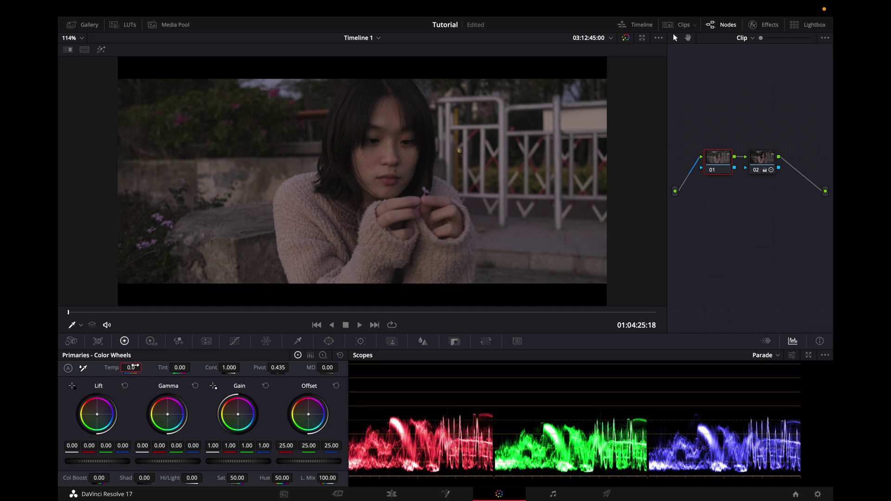
{"action": "key", "text": "Return"}
{"action": "double_click", "coordinate": [98, 478]}
{"action": "type", "text": "10"}
{"action": "key", "text": "Return"}
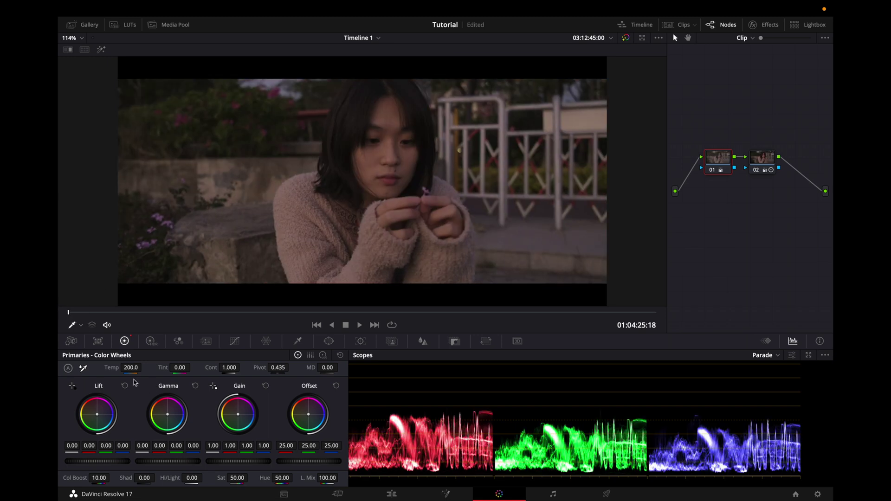
Cool the fence clip's Temp to 100, then raise the phone clip's Gain to 1.75
{"action": "left_click_drag", "start_coordinate": [130, 367], "coordinate": [131, 367]}
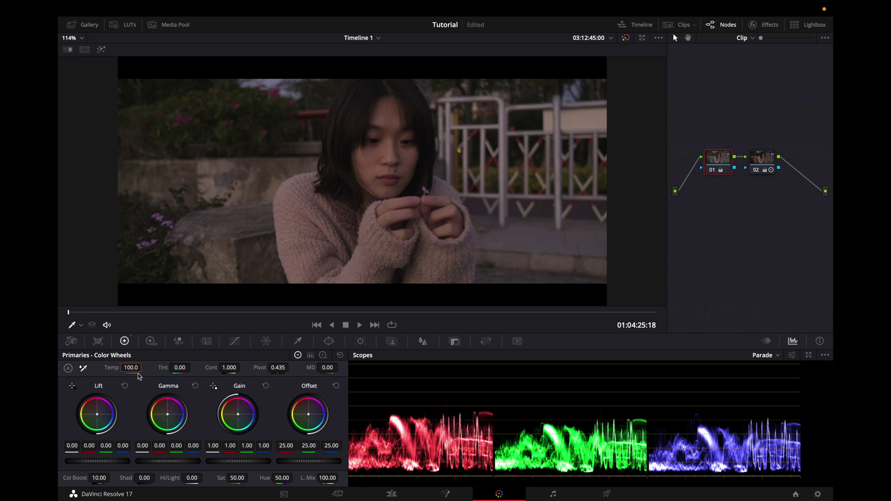
{"action": "left_click", "coordinate": [317, 325]}
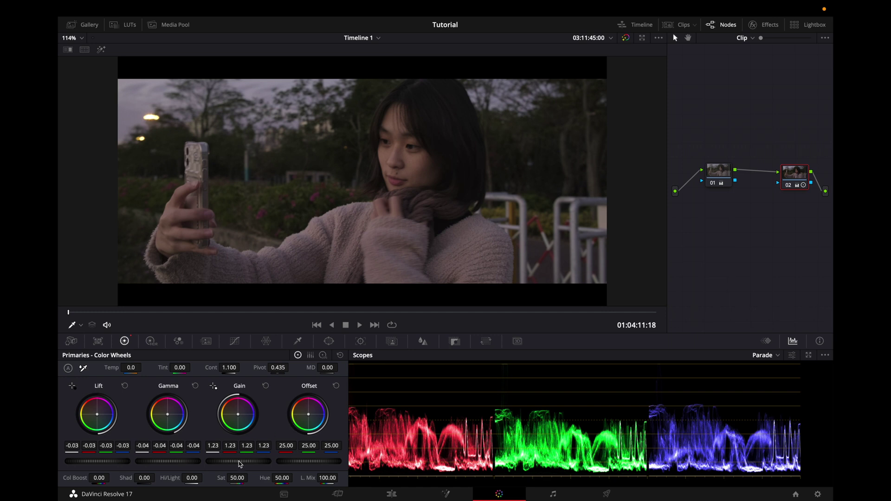
{"action": "left_click_drag", "start_coordinate": [237, 463], "coordinate": [426, 448]}
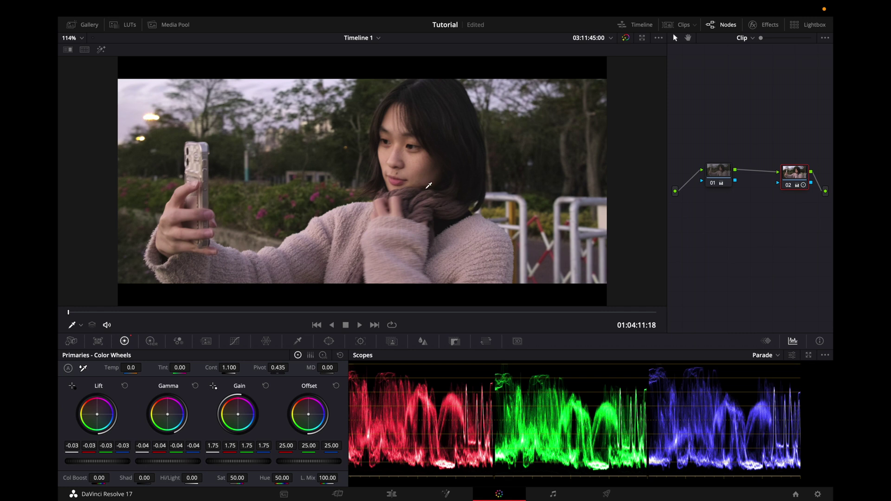
Undo the phone clip's Gain back to 1.23, try Contrast 1.2, then settle Contrast at 1.1
{"action": "key", "text": "ctrl+z"}
{"action": "left_click", "coordinate": [229, 367]}
{"action": "key", "text": "BackSpace"}
{"action": "type", "text": "1.2"}
{"action": "key", "text": "Return"}
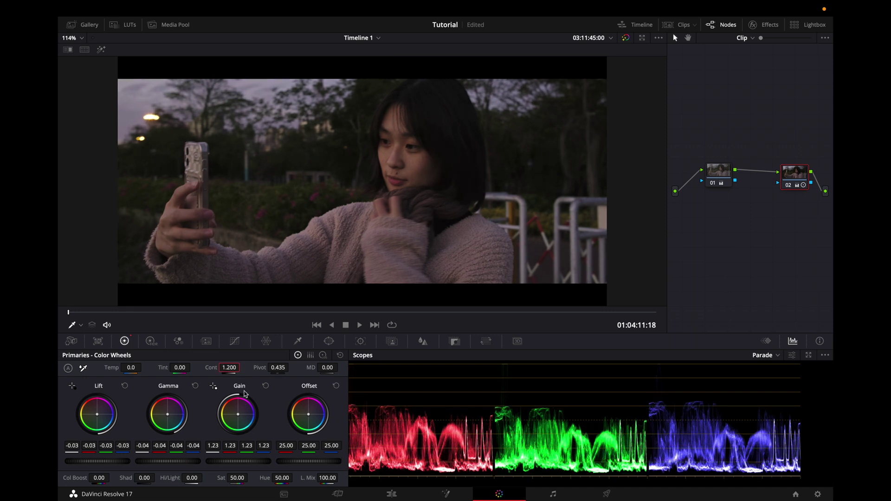
{"action": "double_click", "coordinate": [230, 367]}
{"action": "type", "text": "1.1"}
{"action": "key", "text": "Return"}
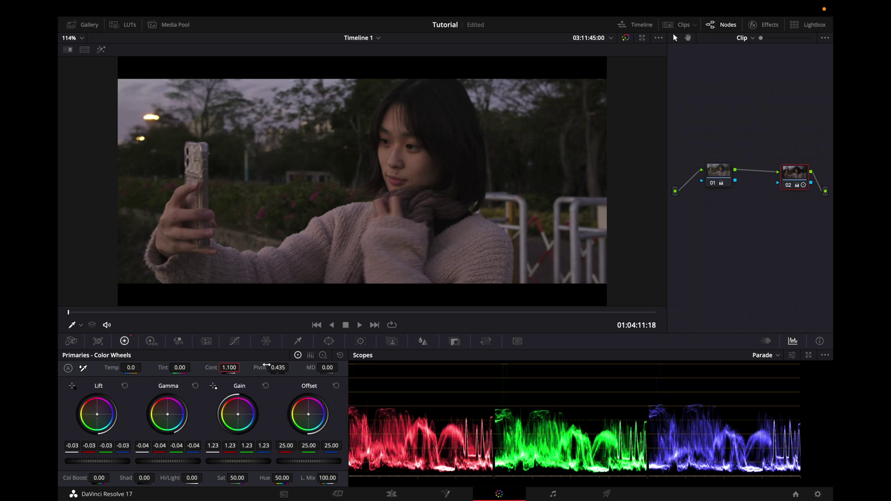
Step through the timeline to the field sunset clip and select its node 01
{"action": "left_click", "coordinate": [374, 326]}
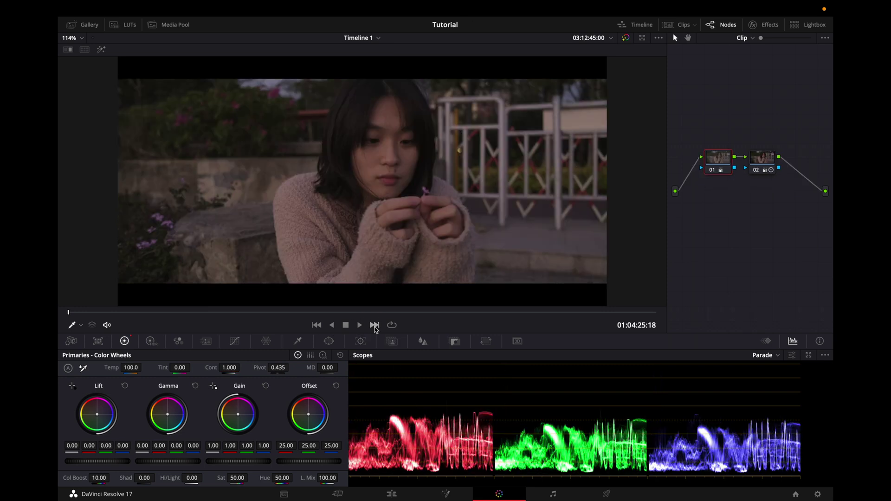
{"action": "left_click", "coordinate": [375, 325]}
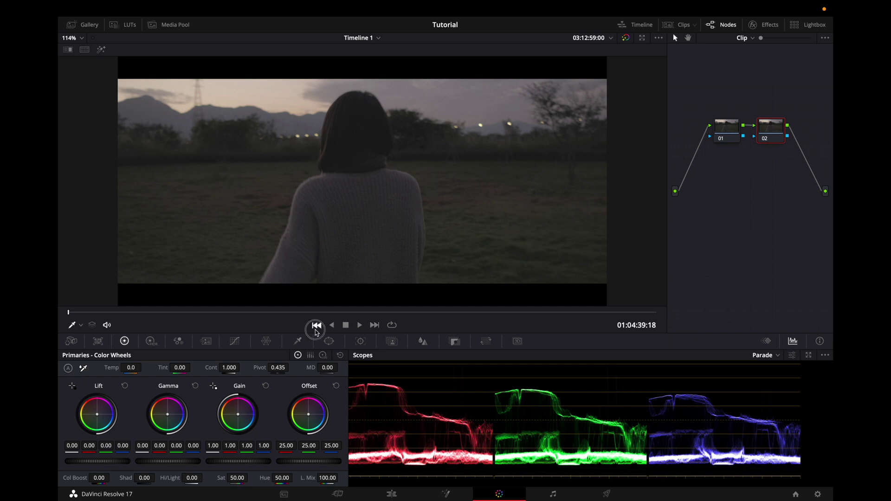
{"action": "left_click", "coordinate": [374, 325]}
{"action": "left_click", "coordinate": [375, 325]}
{"action": "left_click", "coordinate": [763, 135]}
{"action": "left_click", "coordinate": [723, 134]}
Set node 01 to Temp 200 and Col Boost 10
{"action": "left_click", "coordinate": [132, 368]}
{"action": "type", "text": "200"}
{"action": "key", "text": "Return"}
{"action": "left_click", "coordinate": [99, 478]}
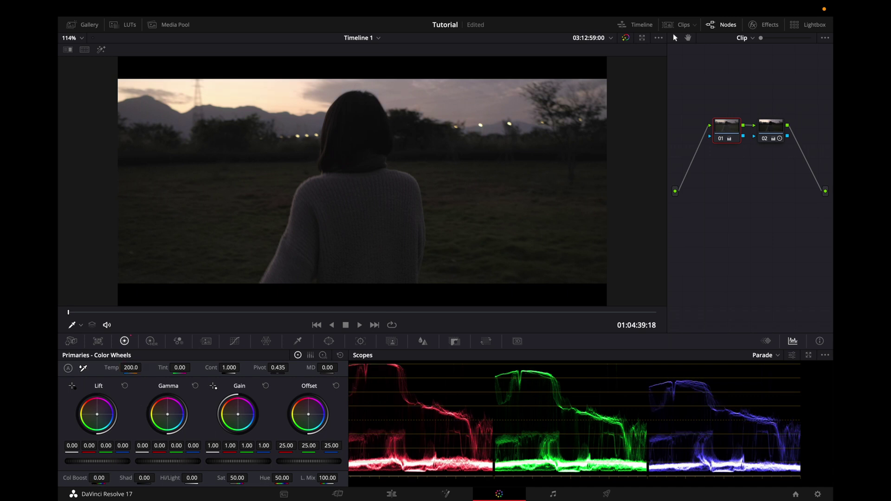
{"action": "type", "text": "10"}
{"action": "key", "text": "Return"}
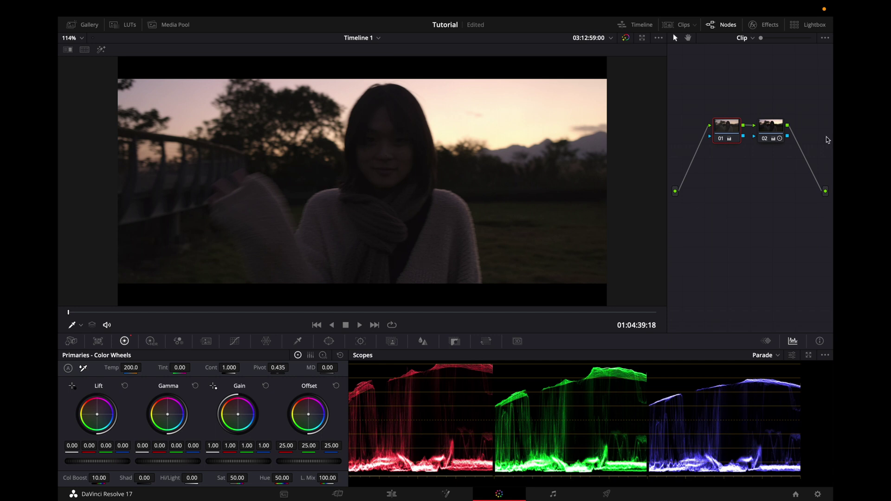
Drag node 02's Lift master wheel to raise Lift from -0.03 to -0.02
{"action": "left_click", "coordinate": [772, 129]}
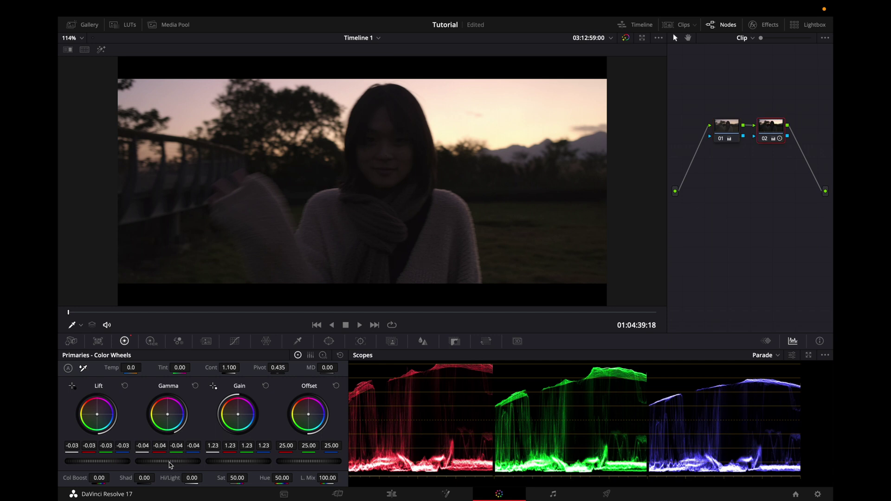
{"action": "left_click_drag", "start_coordinate": [114, 461], "coordinate": [125, 461]}
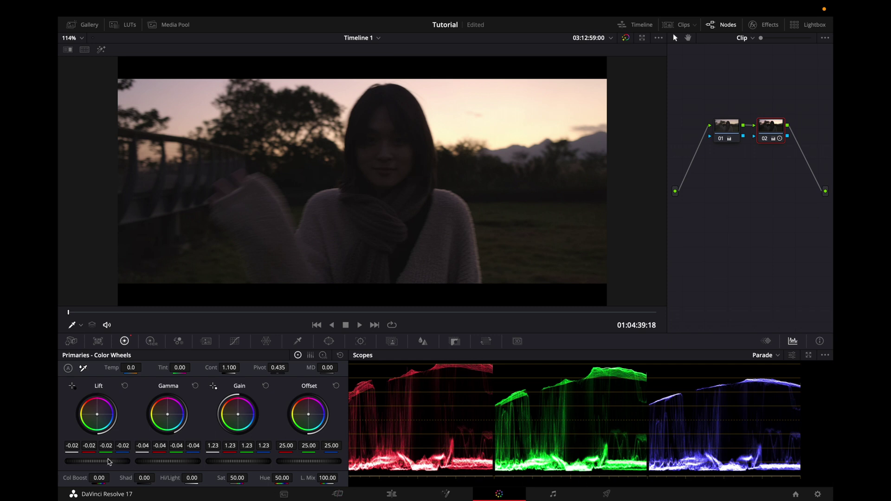
{"action": "left_click_drag", "start_coordinate": [107, 462], "coordinate": [81, 463]}
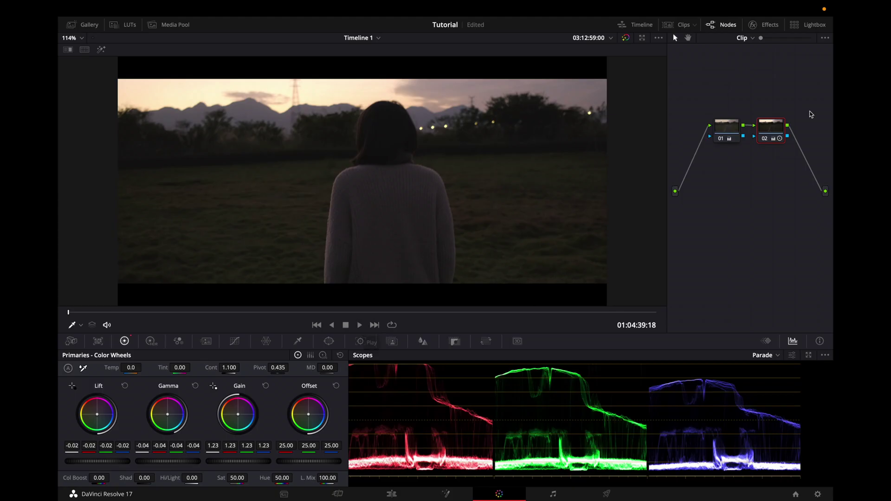
Give the next field clip the previous clip's grade, with node 01 at Temp 100 and Col Boost 10
{"action": "left_click", "coordinate": [375, 325]}
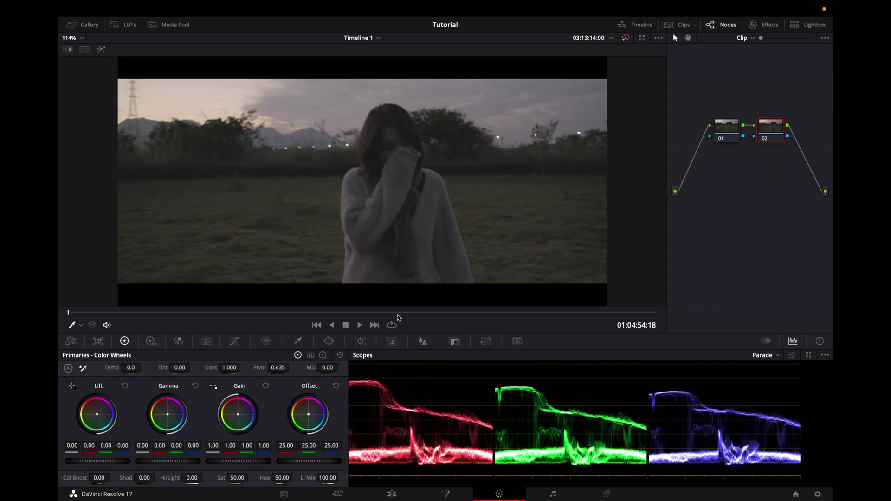
{"action": "key", "text": "equal"}
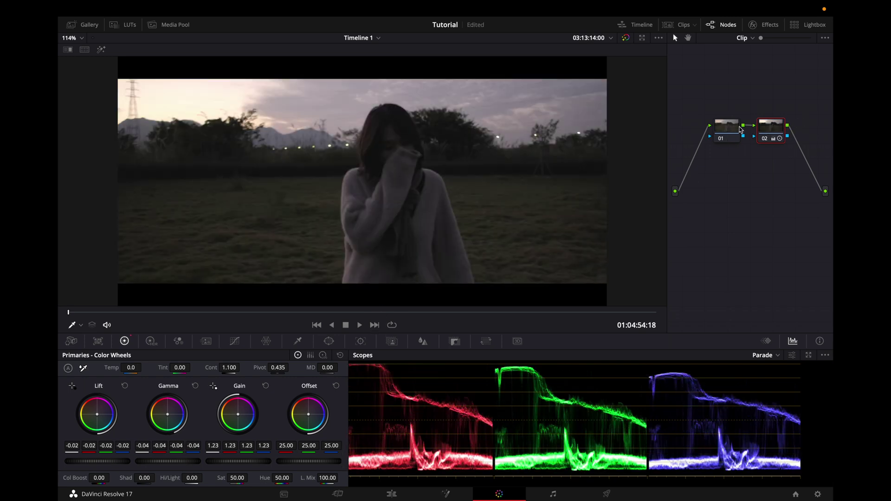
{"action": "left_click", "coordinate": [730, 129]}
{"action": "left_click", "coordinate": [130, 367]}
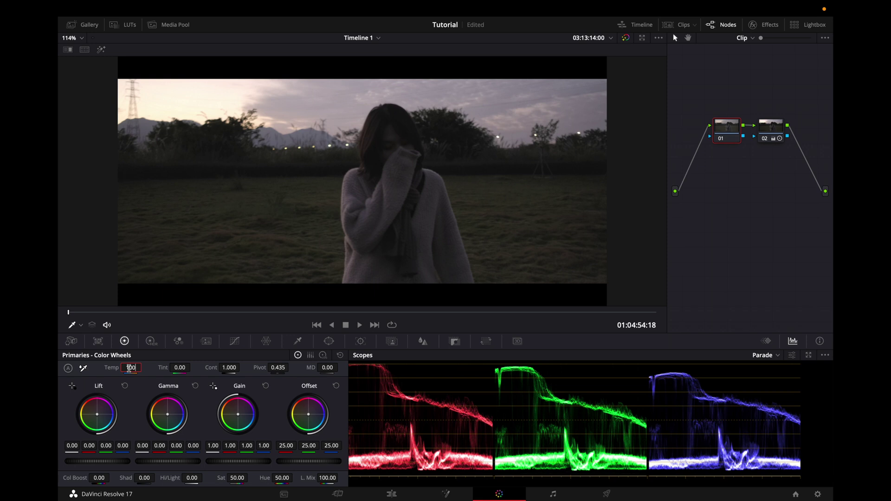
{"action": "key", "text": "Return"}
{"action": "left_click", "coordinate": [97, 478]}
{"action": "type", "text": "10"}
{"action": "key", "text": "Return"}
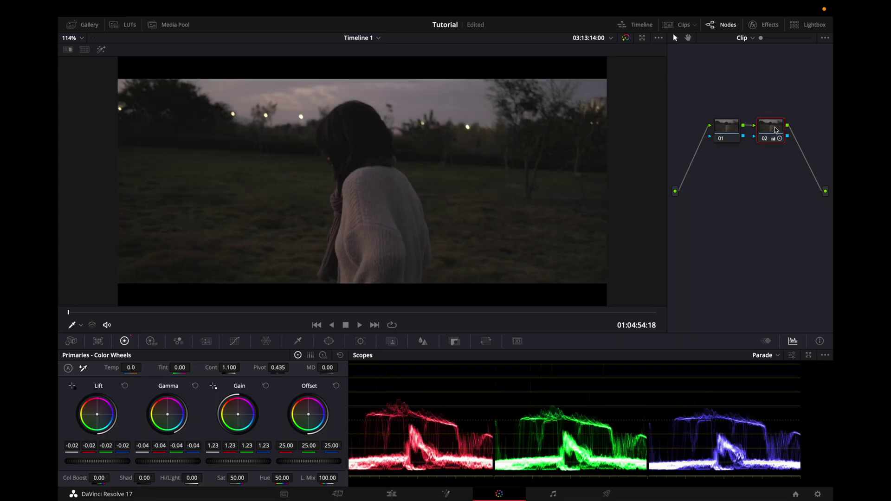
Set this field clip's node 01 to Temp 200 and Col Boost 10
{"action": "left_click", "coordinate": [727, 128]}
{"action": "left_click", "coordinate": [134, 368]}
{"action": "type", "text": "2"}
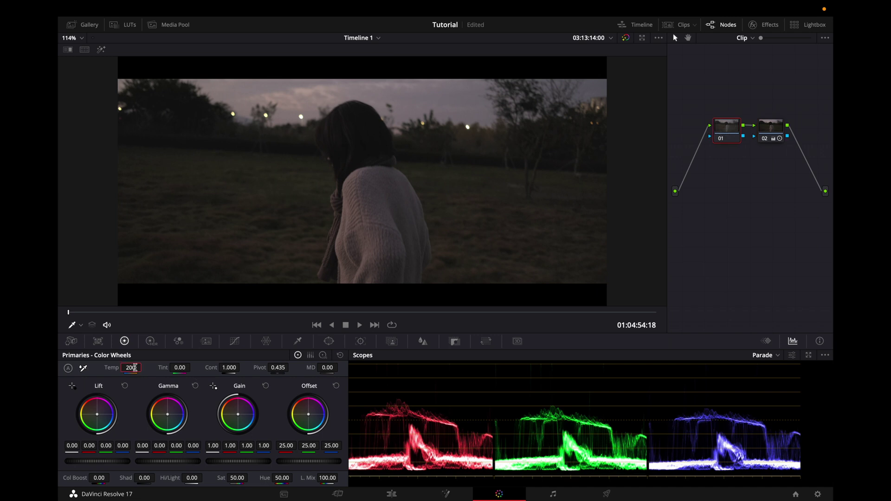
{"action": "type", "text": "00"}
{"action": "key", "text": "Return"}
{"action": "left_click", "coordinate": [98, 478]}
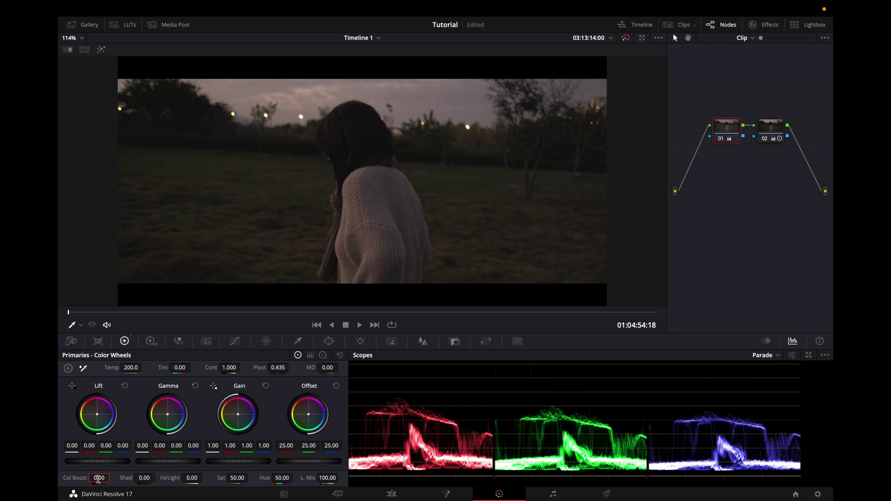
{"action": "type", "text": "10"}
{"action": "key", "text": "Return"}
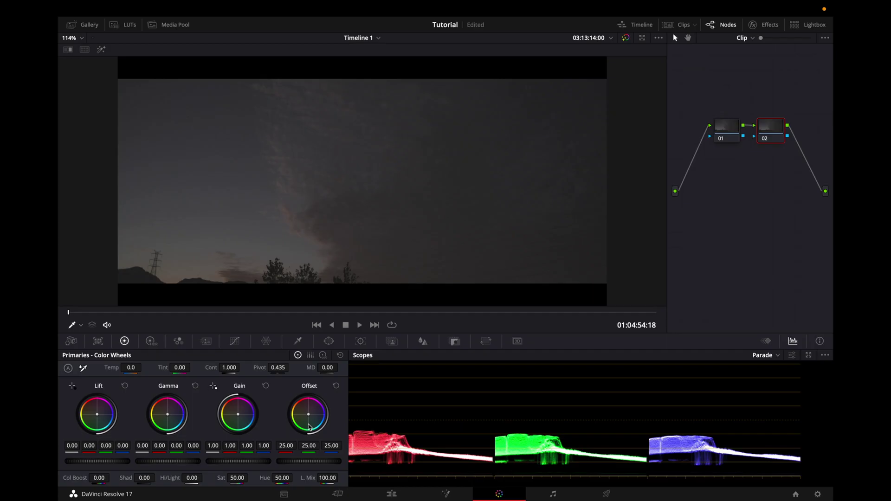
Advance two clips to the garden clip and select its node 01
{"action": "left_click", "coordinate": [377, 326]}
{"action": "left_click", "coordinate": [375, 325]}
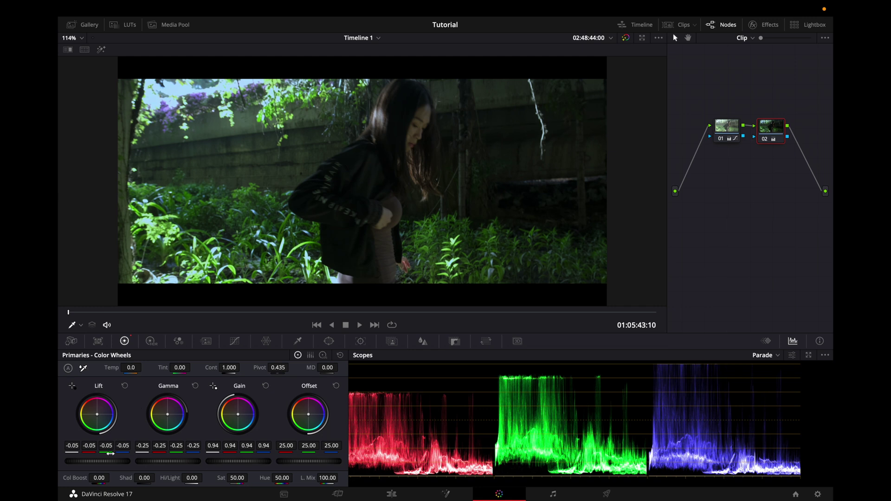
{"action": "left_click", "coordinate": [726, 125]}
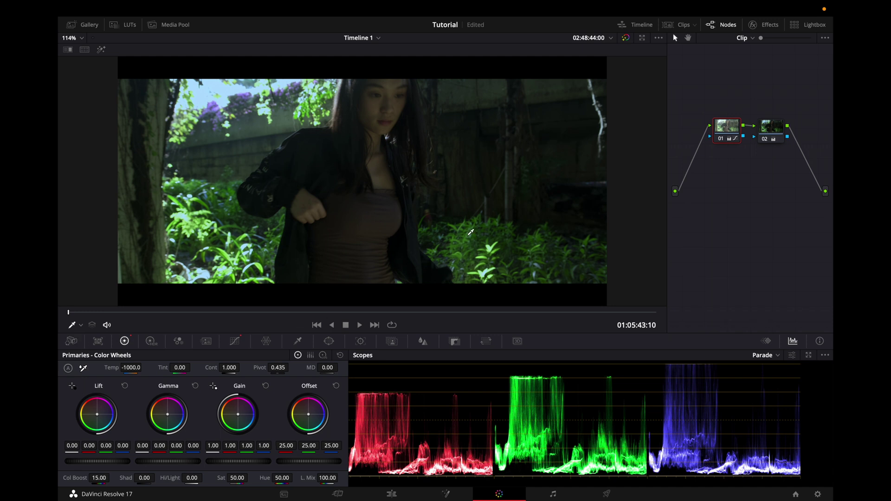
Back on the sky clip, apply the shared exposure grade and warm node 01 to Temp 200
{"action": "left_click", "coordinate": [317, 325]}
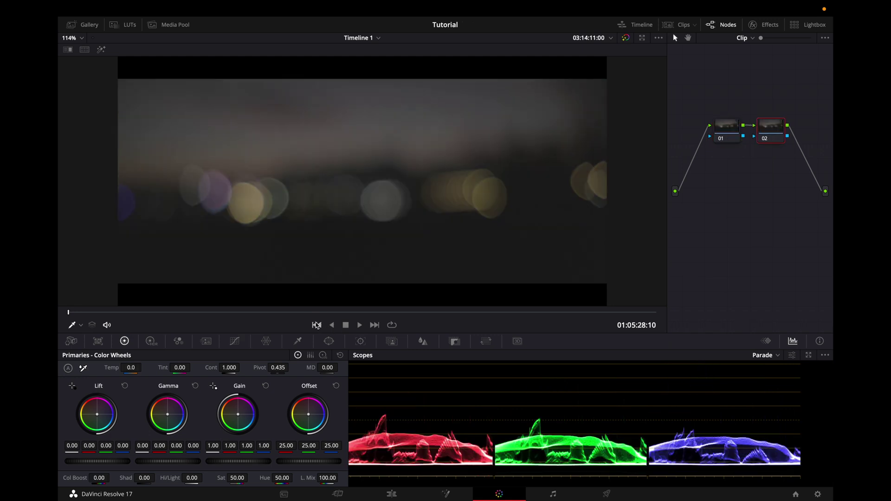
{"action": "left_click", "coordinate": [317, 325]}
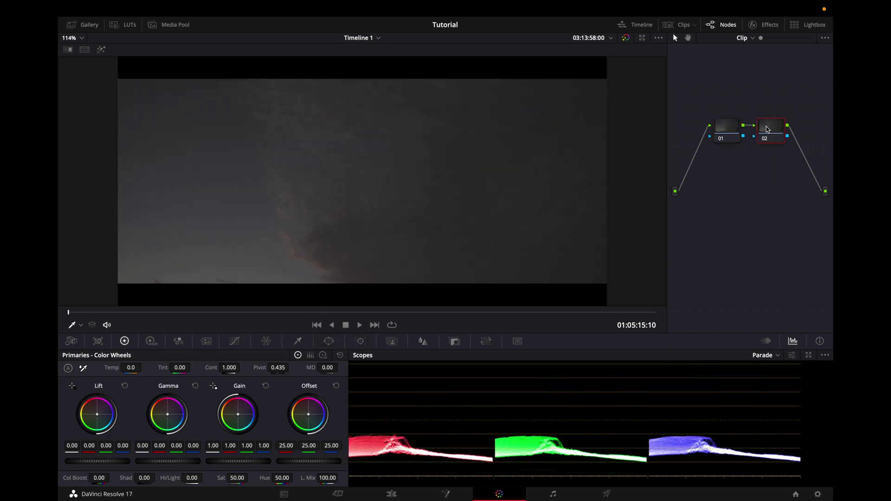
{"action": "key", "text": "alt+shift+c"}
{"action": "left_click", "coordinate": [726, 133]}
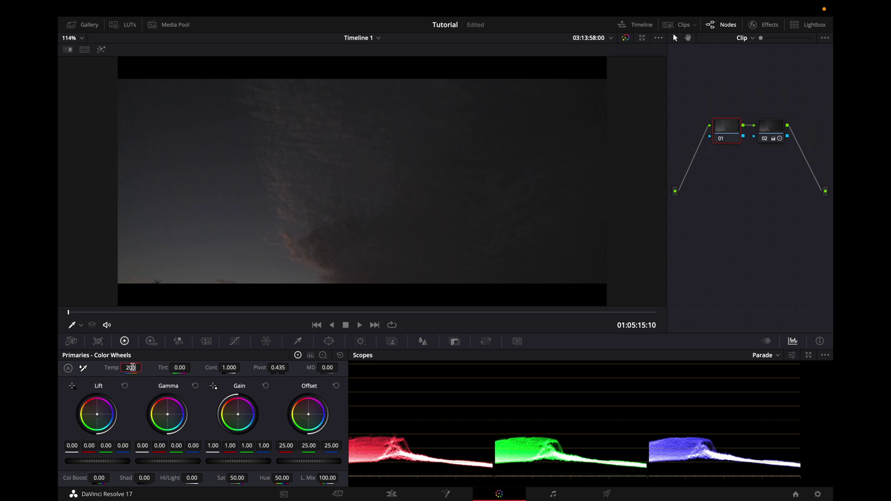
{"action": "left_click_drag", "start_coordinate": [131, 368], "coordinate": [154, 367]}
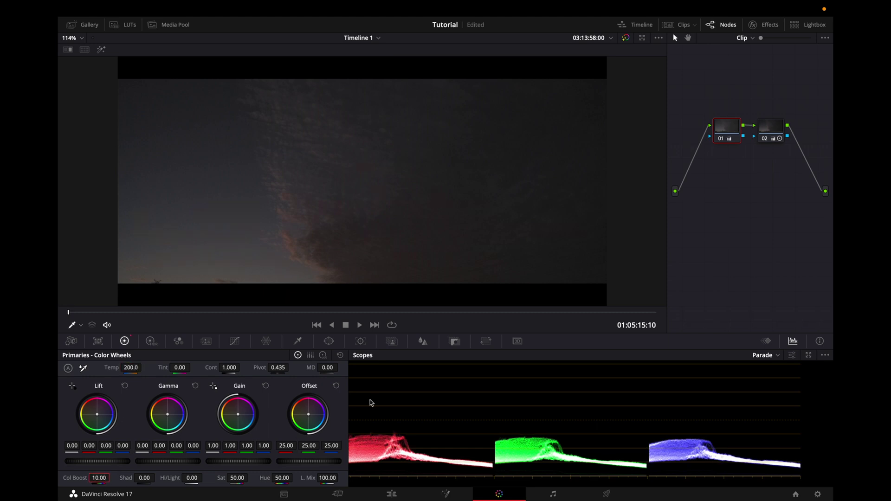
Give the bokeh lights clip the shared grade with Temp 200 and Col Boost 10
{"action": "left_click", "coordinate": [375, 324]}
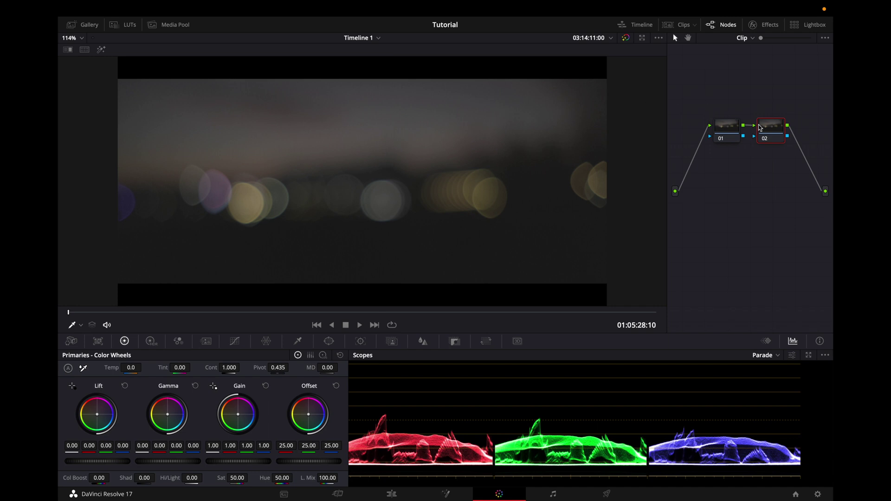
{"action": "key", "text": "alt+shift+c"}
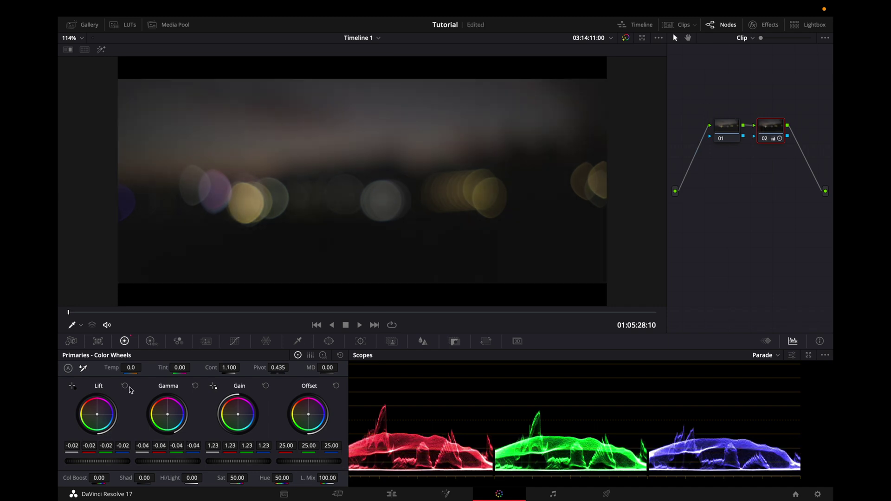
{"action": "left_click", "coordinate": [132, 368]}
{"action": "type", "text": "200"}
{"action": "left_click", "coordinate": [100, 478]}
{"action": "type", "text": "10"}
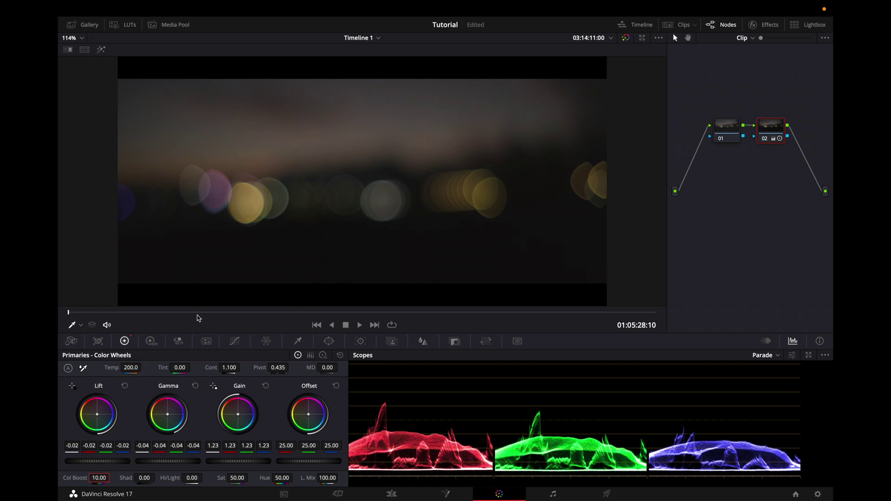
Step back to the sunset clip and forward again to compare the grades
{"action": "left_click", "coordinate": [316, 325]}
{"action": "left_click", "coordinate": [316, 325]}
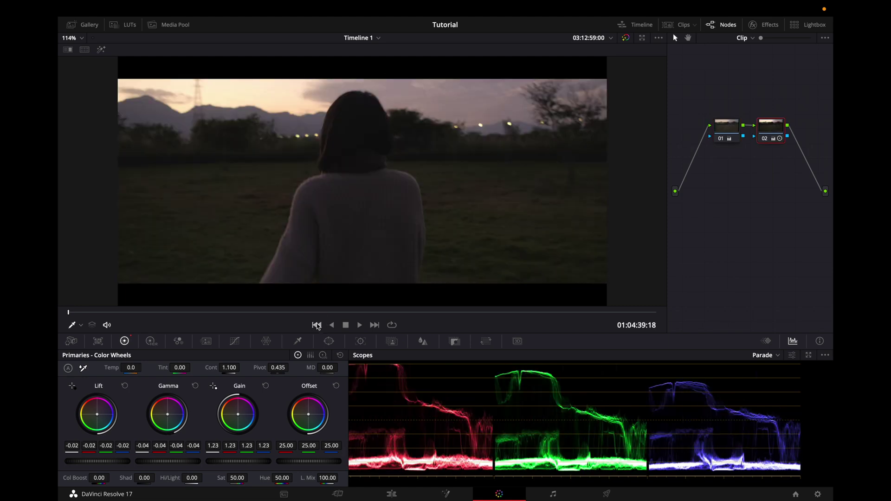
{"action": "left_click", "coordinate": [374, 325]}
Review the graded clips, scrubbing the bokeh clip and ending on the woman-in-field clip
{"action": "left_click", "coordinate": [374, 325]}
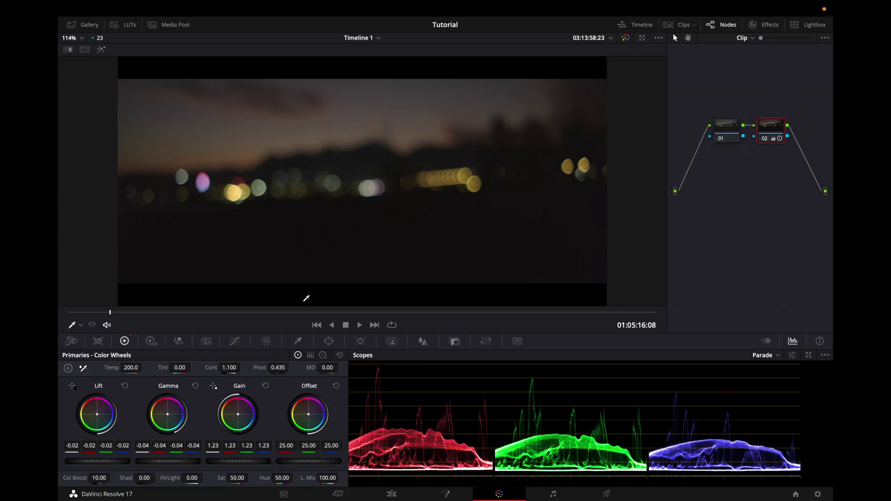
{"action": "left_click_drag", "start_coordinate": [91, 312], "coordinate": [61, 313]}
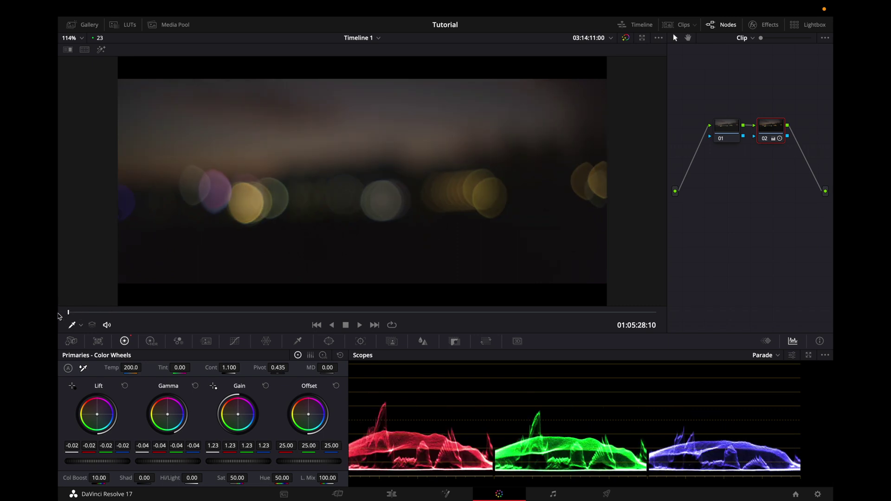
{"action": "left_click", "coordinate": [317, 326]}
{"action": "left_click", "coordinate": [317, 326]}
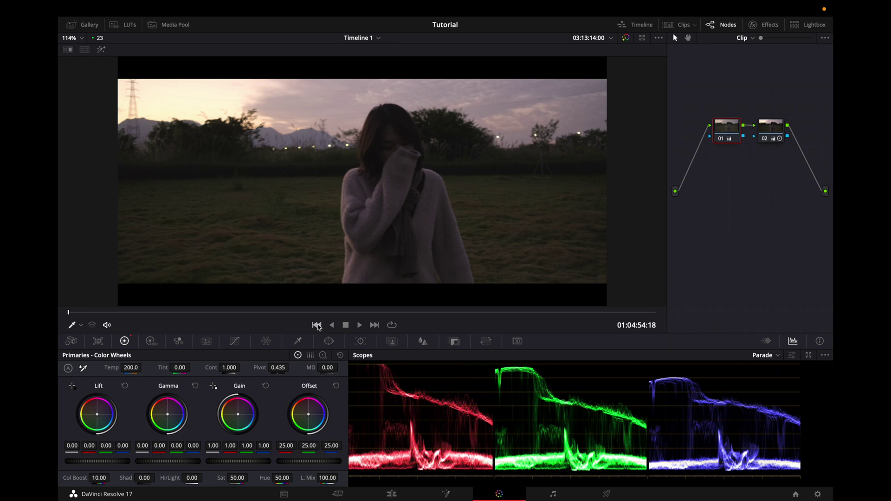
{"action": "left_click", "coordinate": [818, 494]}
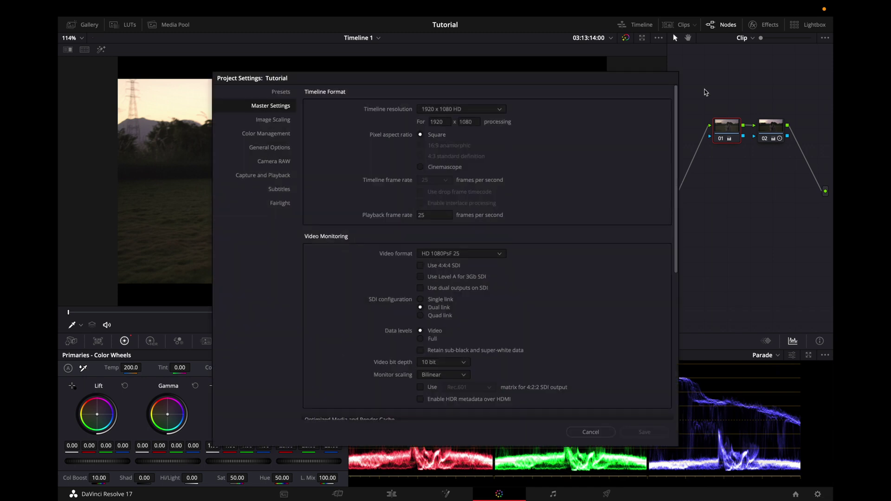
{"action": "left_click", "coordinate": [590, 435]}
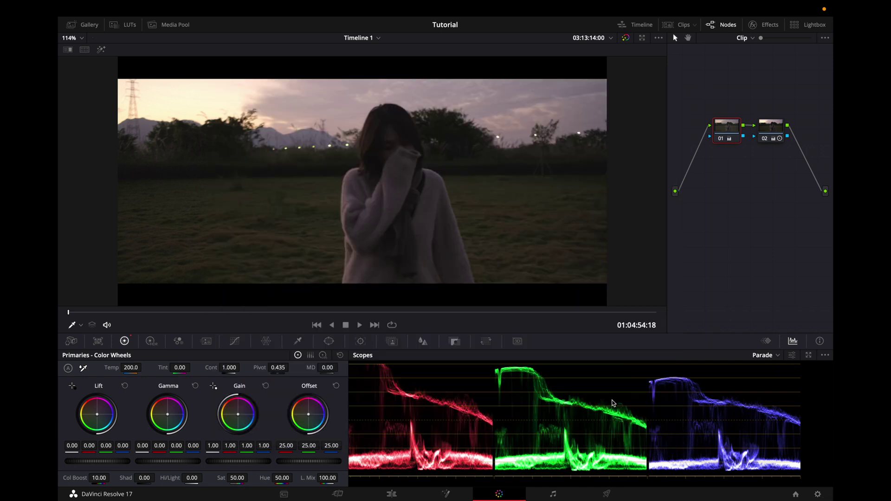